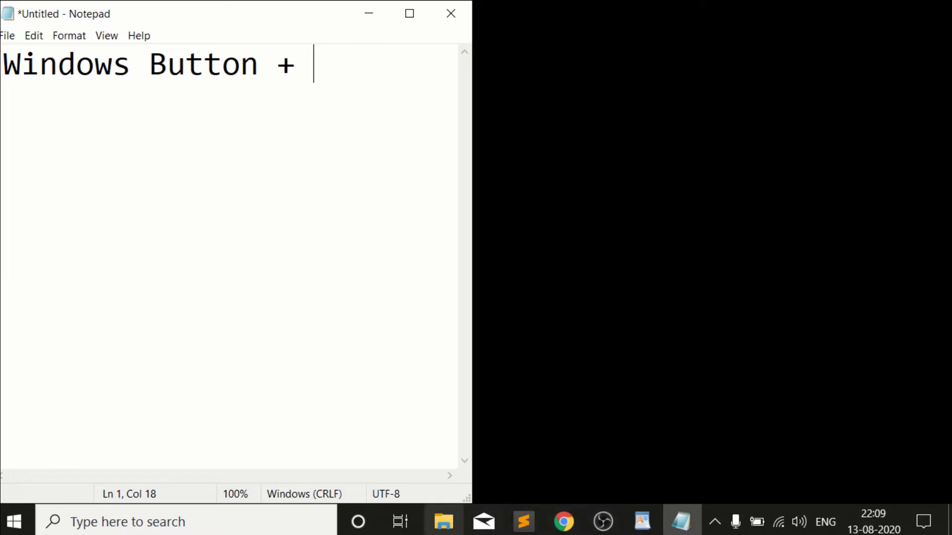
- Search Windows for "osk" and open the On-Screen Keyboard
{"action": "key", "text": "super+s"}
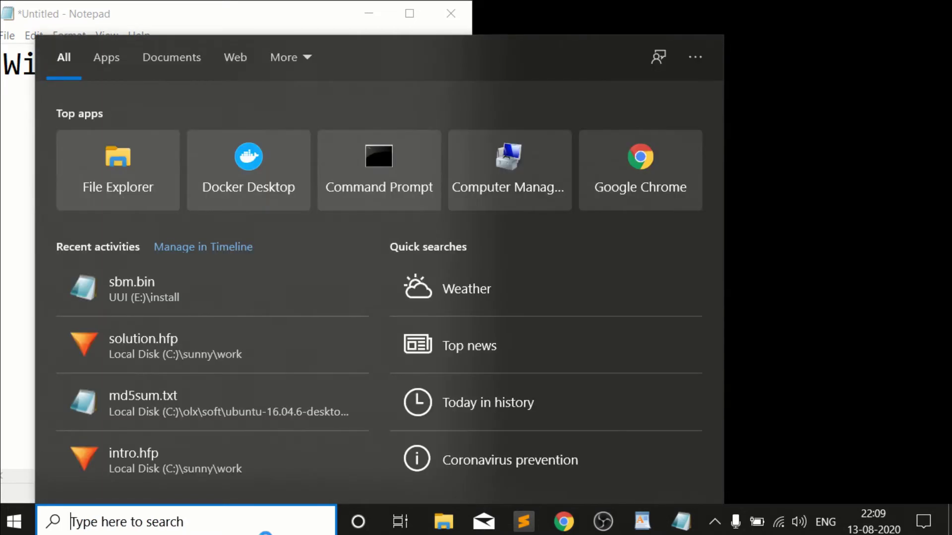
{"action": "type", "text": "osk"}
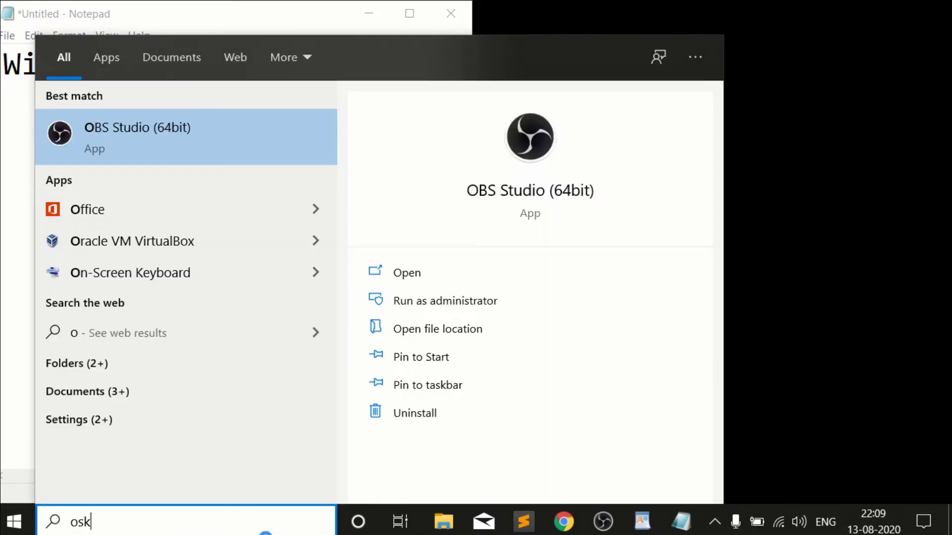
{"action": "left_click", "coordinate": [171, 143]}
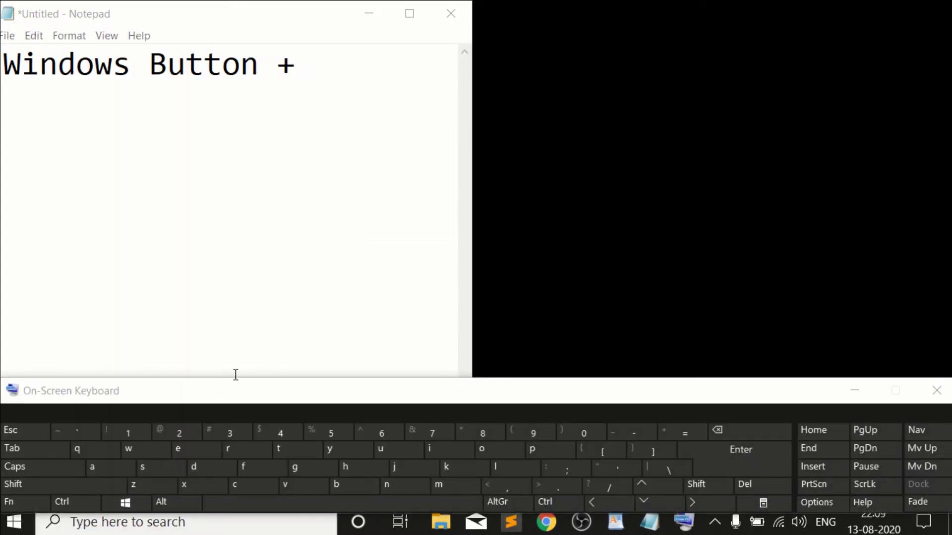
- Enlarge the On-Screen Keyboard to view the Windows key, and close the keyboard
{"action": "left_click", "coordinate": [234, 376]}
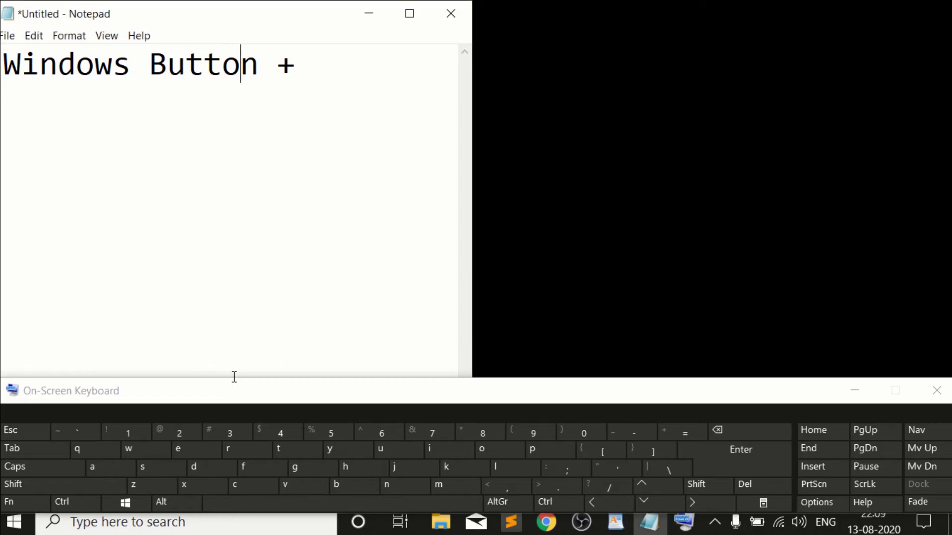
{"action": "key", "text": "shift+Right"}
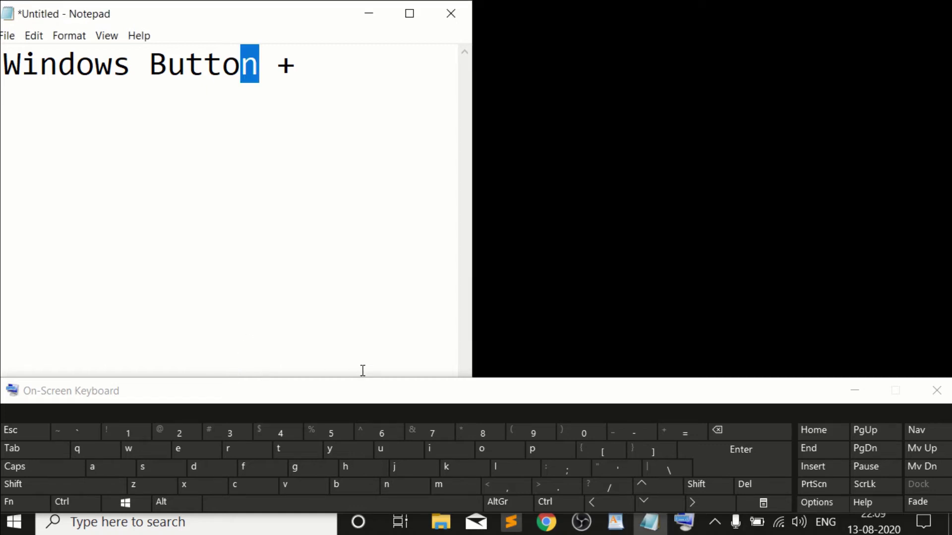
{"action": "left_click_drag", "start_coordinate": [505, 377], "coordinate": [530, 272]}
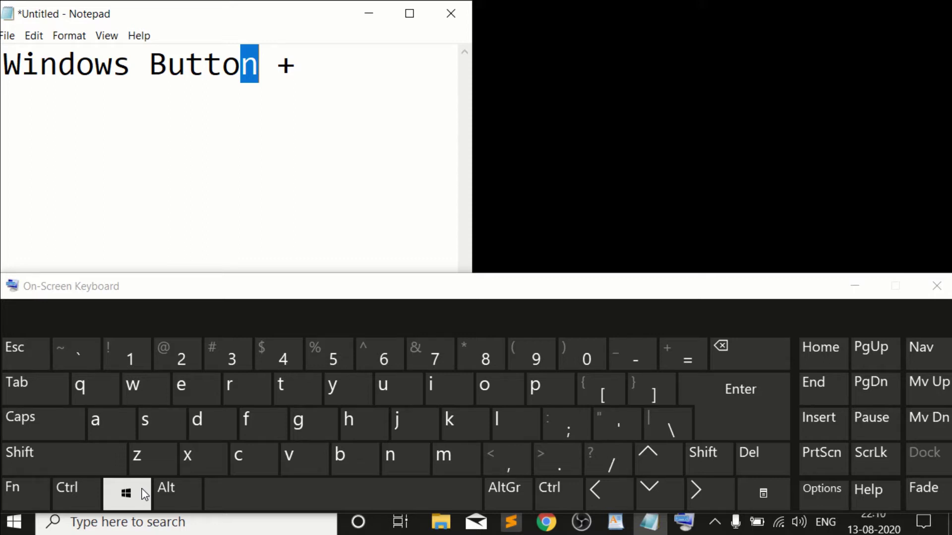
{"action": "left_click", "coordinate": [936, 289]}
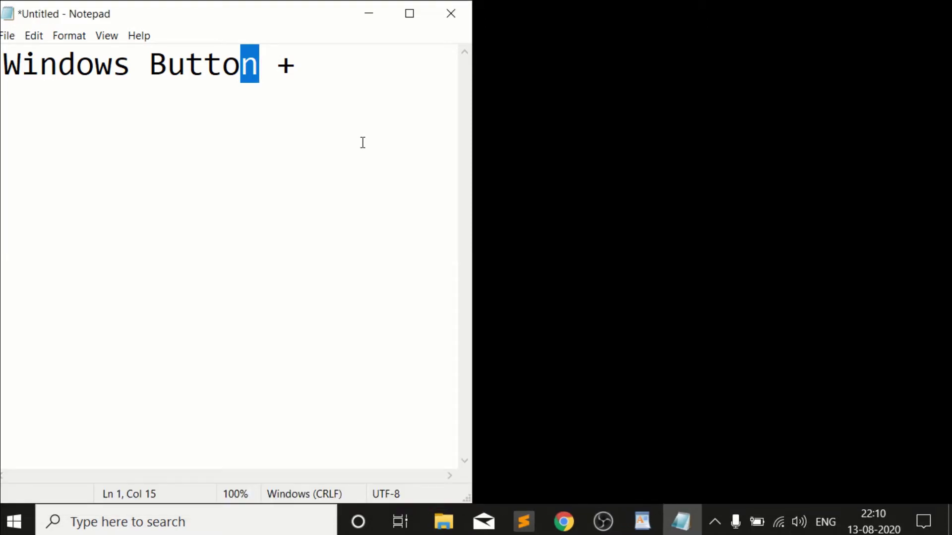
- Replace the plus sign at the end of the first line with "Only" so it reads "Windows Button Only"
{"action": "left_click", "coordinate": [388, 82]}
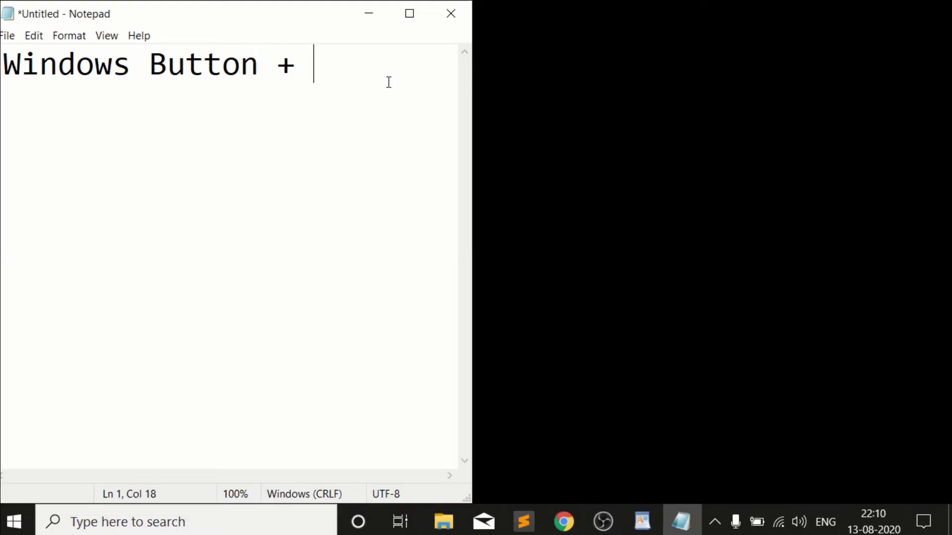
{"action": "key", "text": "BackSpace"}
{"action": "key", "text": "BackSpace"}
{"action": "type", "text": "Only"}
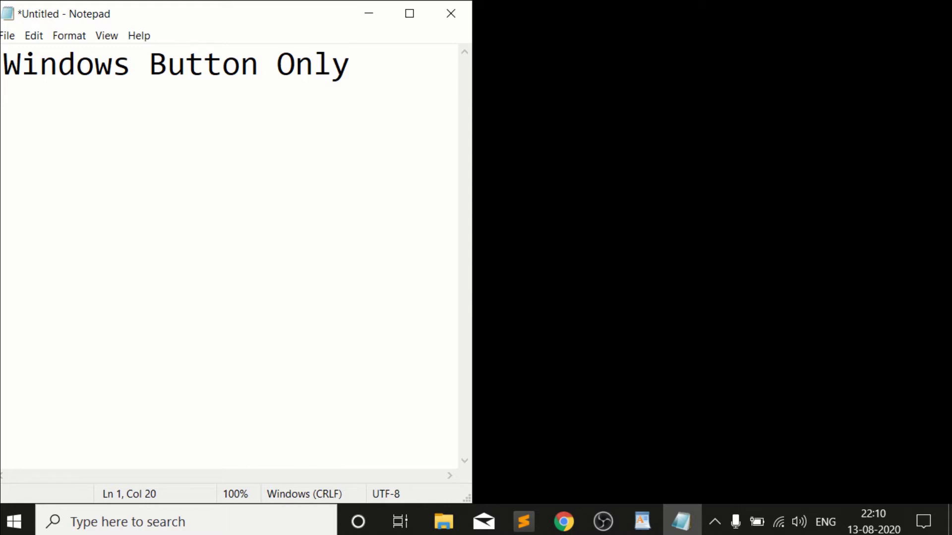
- Open the Start menu, browse the app list down to the 7-Zip folder, and close the menu
{"action": "key", "text": "super"}
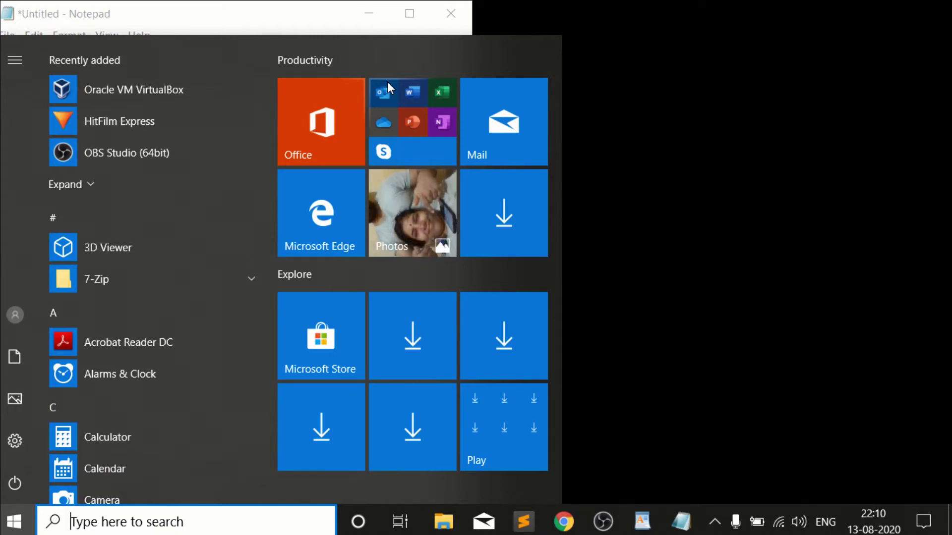
{"action": "key", "text": "Tab"}
{"action": "key", "text": "Tab"}
{"action": "key", "text": "Down"}
{"action": "key", "text": "Down"}
{"action": "key", "text": "Down"}
{"action": "key", "text": "Down"}
{"action": "key", "text": "Down"}
{"action": "key", "text": "Down"}
{"action": "key", "text": "Up"}
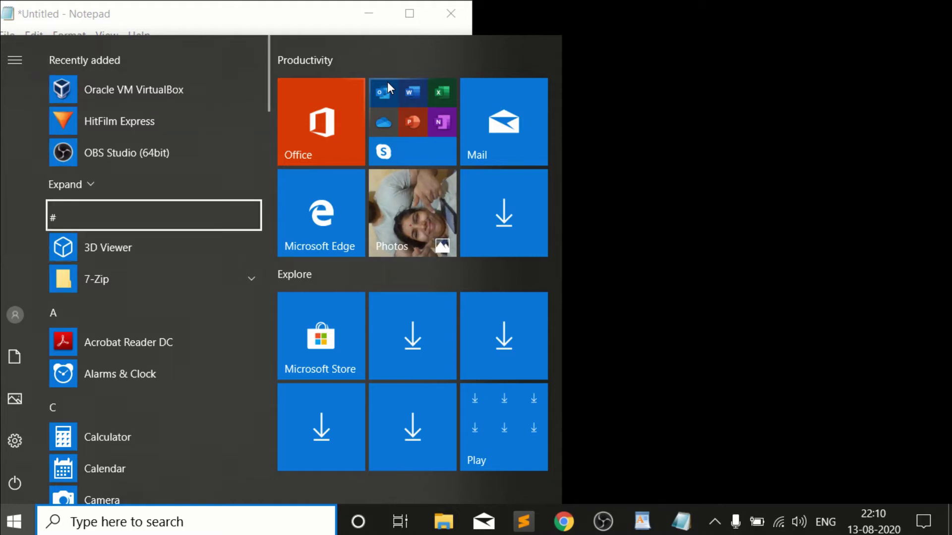
{"action": "key", "text": "Down"}
{"action": "key", "text": "Down"}
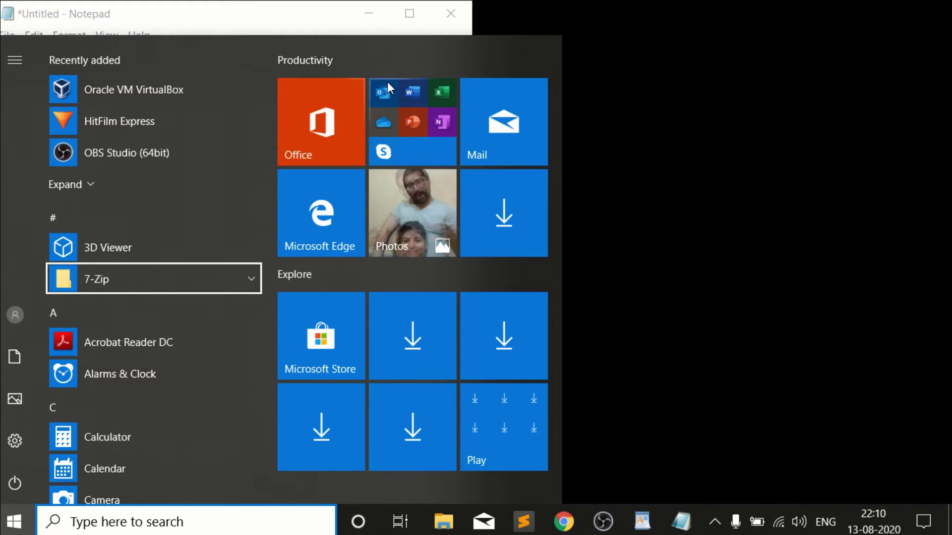
{"action": "key", "text": "Escape"}
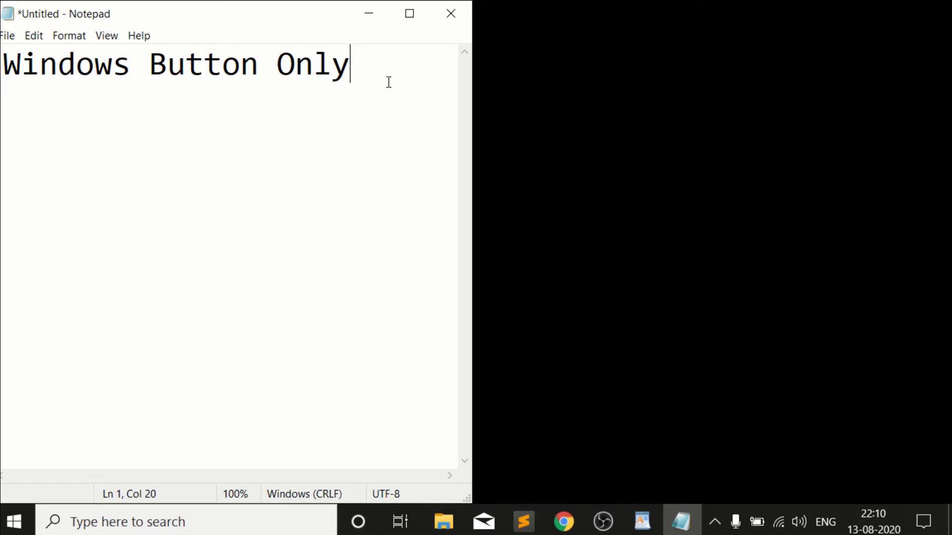
- Copy "Windows Button" from the first line to line 3 and extend it to "Windows Button + D"
{"action": "key", "text": "Return"}
{"action": "key", "text": "Up"}
{"action": "key", "text": "ctrl+shift+Right"}
{"action": "key", "text": "ctrl+shift+Right"}
{"action": "key", "text": "shift+Left"}
{"action": "key", "text": "ctrl+c"}
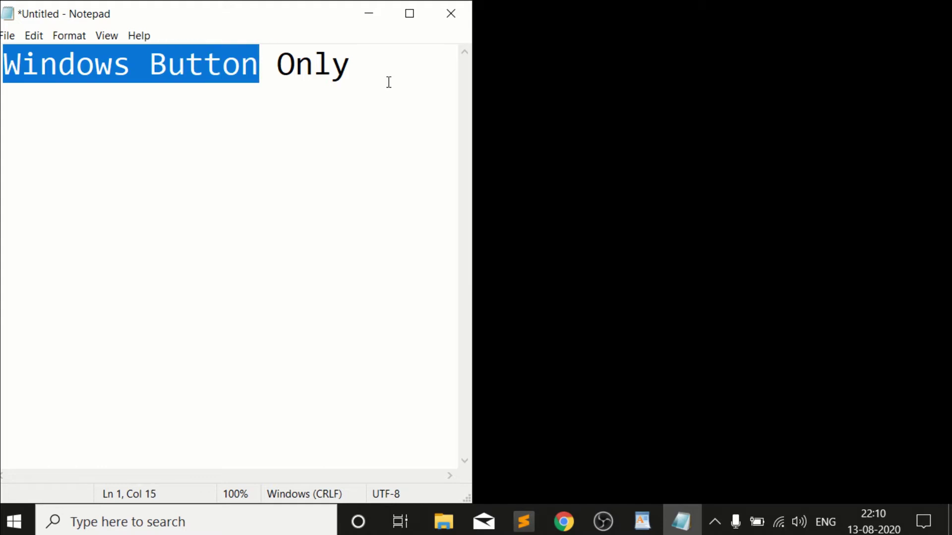
{"action": "key", "text": "Right"}
{"action": "key", "text": "Down"}
{"action": "key", "text": "Return"}
{"action": "key", "text": "ctrl+v"}
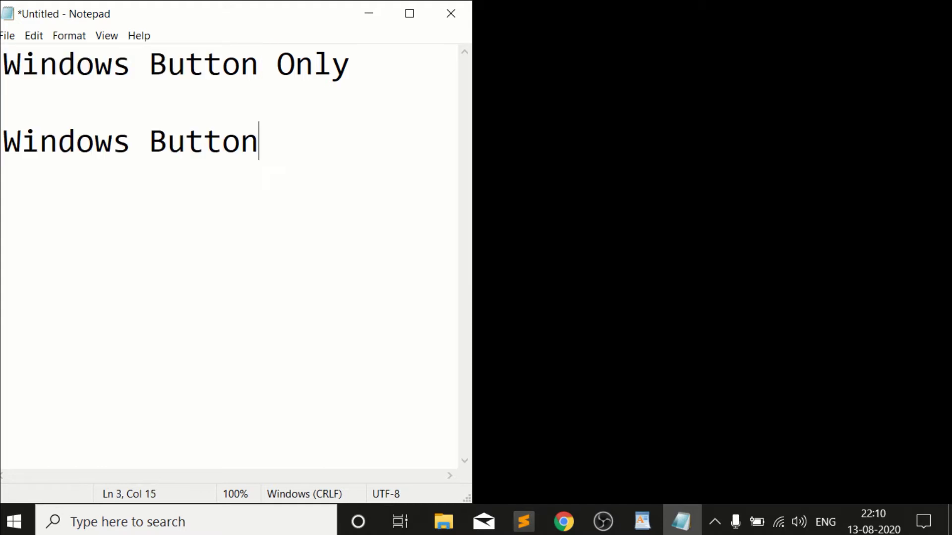
{"action": "type", "text": "+ D"}
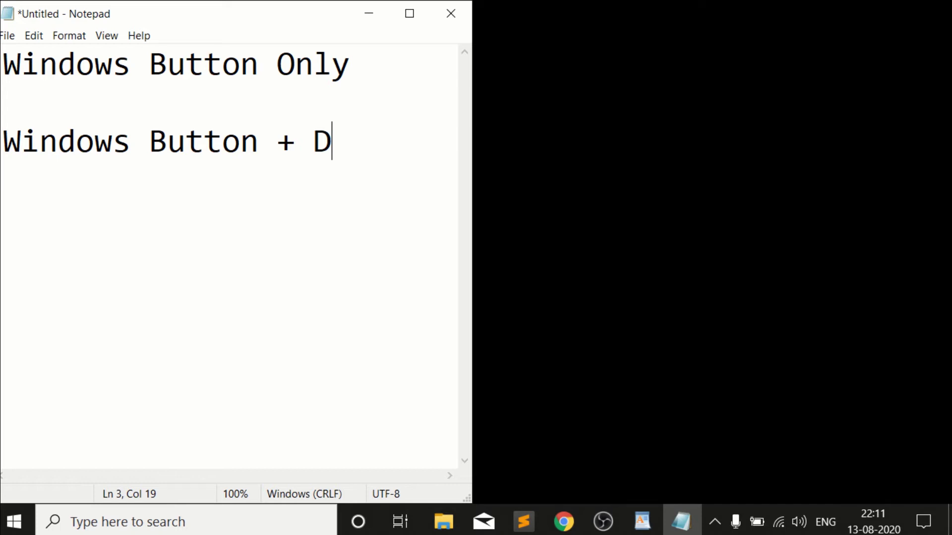
- Show the desktop and restore the open windows, two times in a row
{"action": "key", "text": "super+d"}
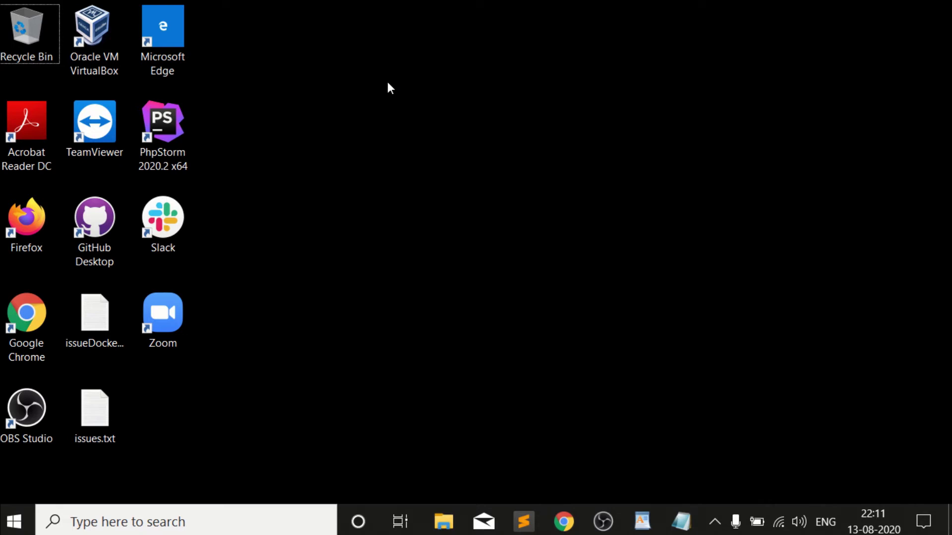
{"action": "key", "text": "super+d"}
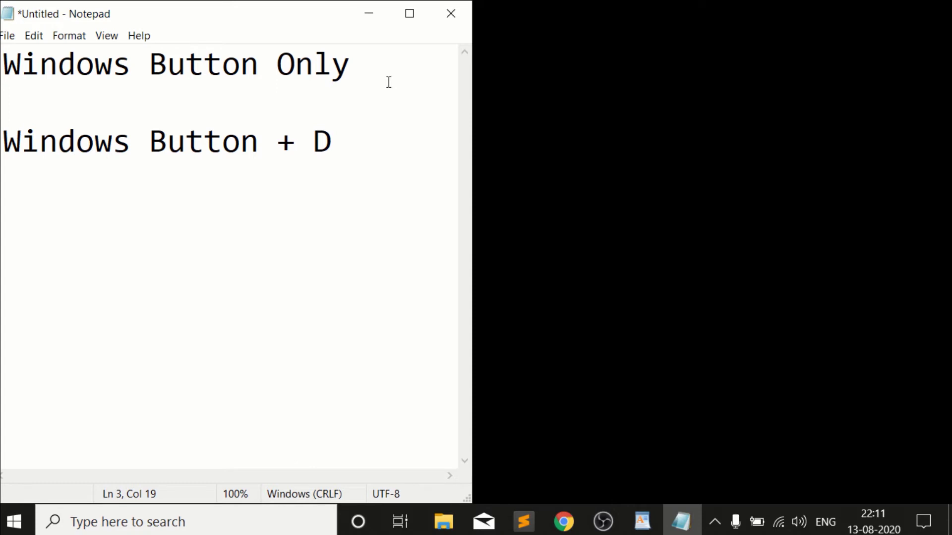
{"action": "key", "text": "super+d"}
{"action": "key", "text": "super+d"}
- Add the description "(Display Desktop)" on the line below "Windows Button + D"
{"action": "key", "text": "Return"}
{"action": "type", "text": "()"}
{"action": "key", "text": "Left"}
{"action": "type", "text": "Display Desktop"}
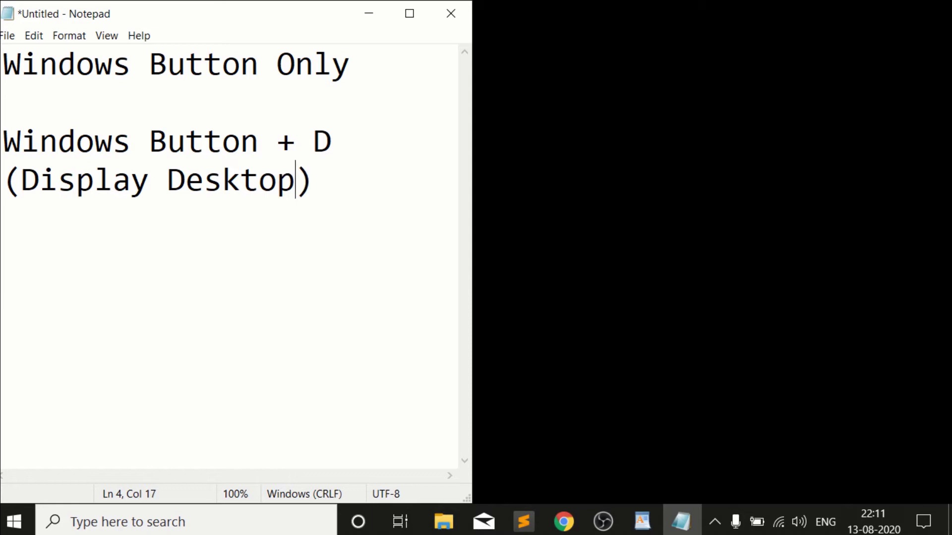
- Copy the line "Windows Button + D" and paste it below the description, leaving one blank line between
{"action": "key", "text": "Right"}
{"action": "key", "text": "Up"}
{"action": "key", "text": "Right"}
{"action": "key", "text": "ctrl+shift+Left"}
{"action": "key", "text": "ctrl+shift+Left"}
{"action": "key", "text": "ctrl+shift+Left"}
{"action": "key", "text": "ctrl+shift+Left"}
{"action": "key", "text": "ctrl+shift+Left"}
{"action": "key", "text": "shift+Right"}
{"action": "key", "text": "ctrl+c"}
{"action": "key", "text": "Right"}
{"action": "key", "text": "Down"}
{"action": "key", "text": "Return"}
{"action": "key", "text": "Return"}
{"action": "key", "text": "ctrl+v"}
{"action": "key", "text": "shift+Left"}
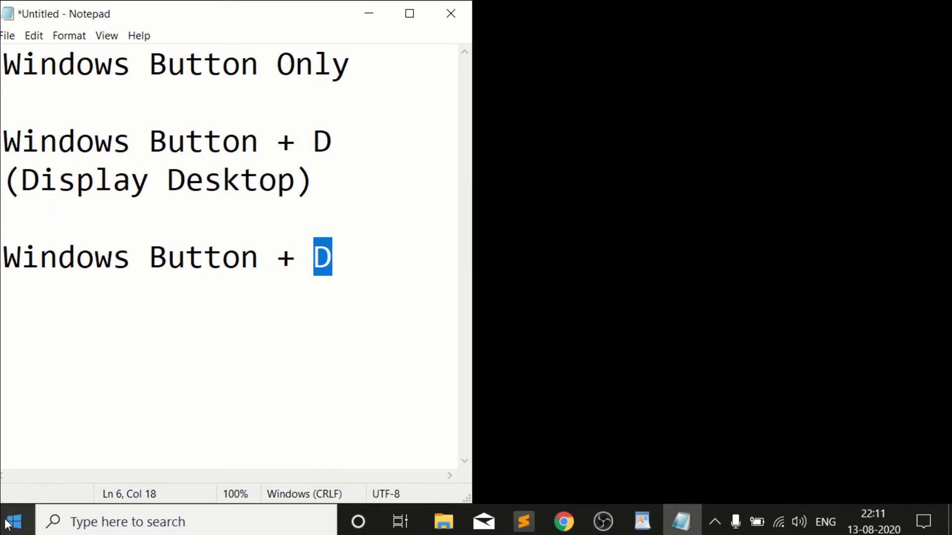
- Search Windows for "run" to view the Run app entry, and return to the note
{"action": "left_click", "coordinate": [114, 522]}
{"action": "type", "text": "run"}
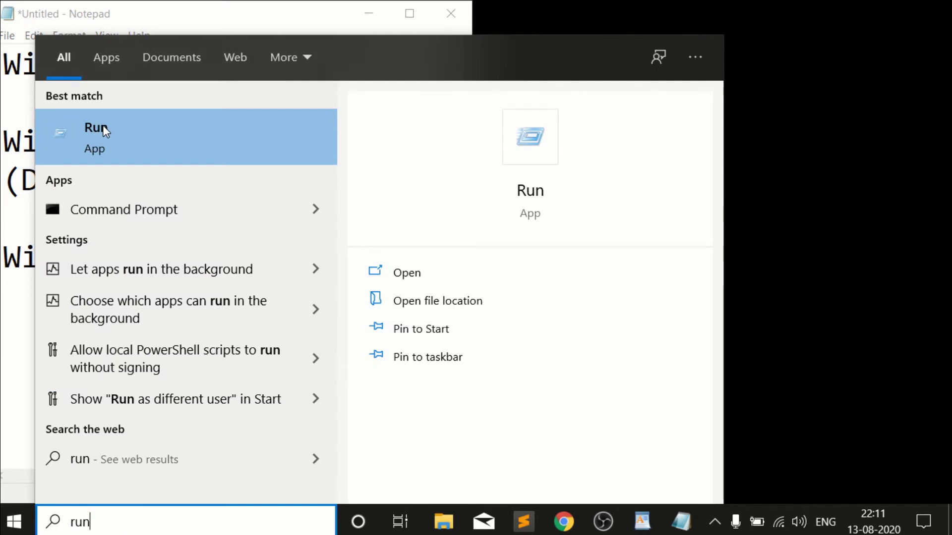
{"action": "left_click", "coordinate": [20, 255]}
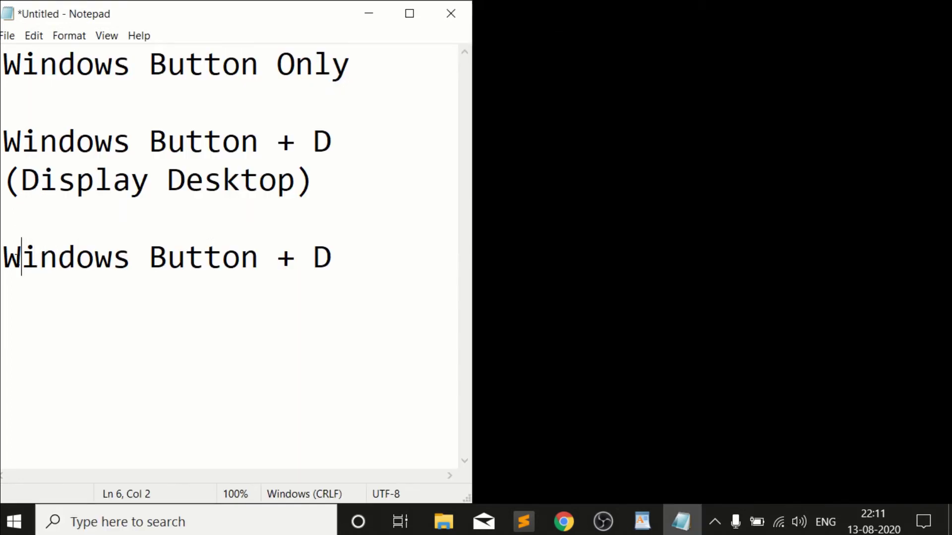
- Change the letter at the end of the pasted shortcut line to R
{"action": "left_click", "coordinate": [375, 253]}
{"action": "key", "text": "BackSpace"}
{"action": "type", "text": "R"}
- Launch "notepad" from the Run dialog and close the new empty Notepad window
{"action": "key", "text": "super+r"}
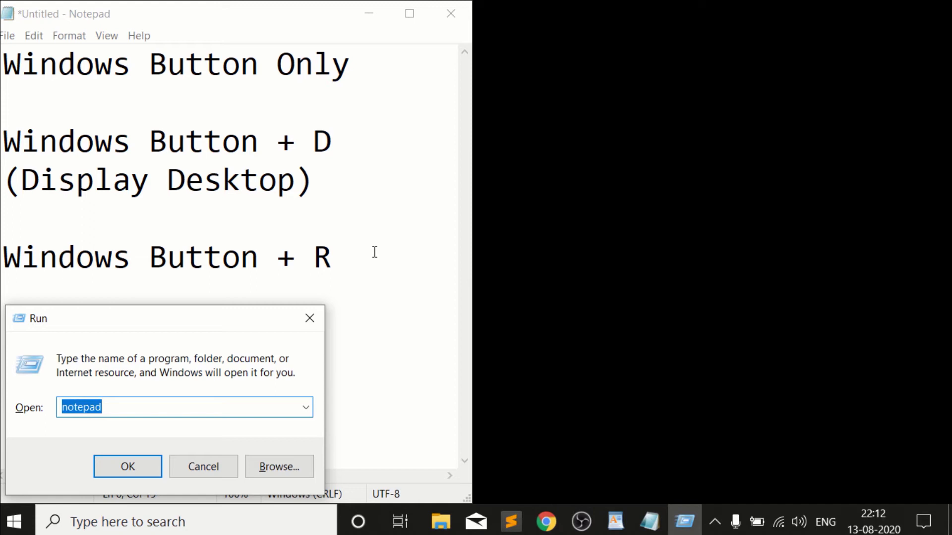
{"action": "type", "text": "notepad"}
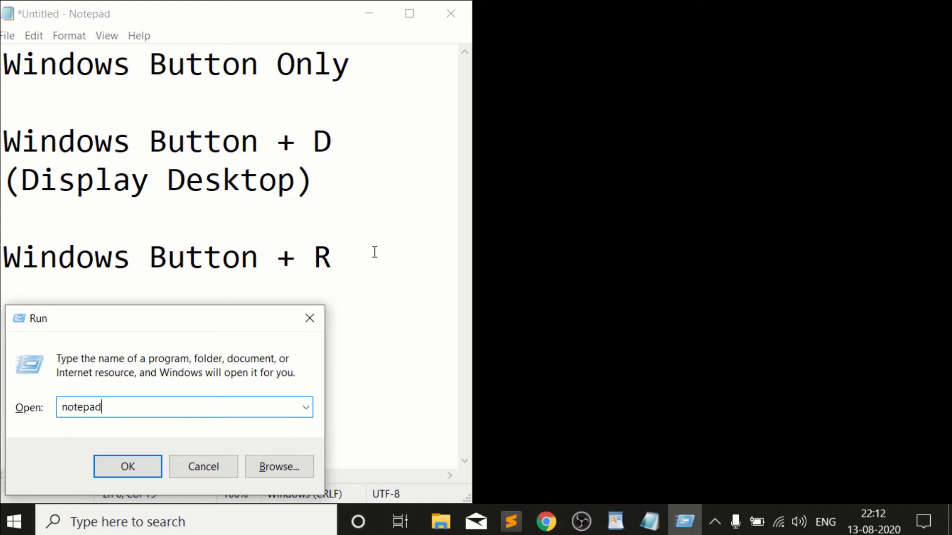
{"action": "key", "text": "Return"}
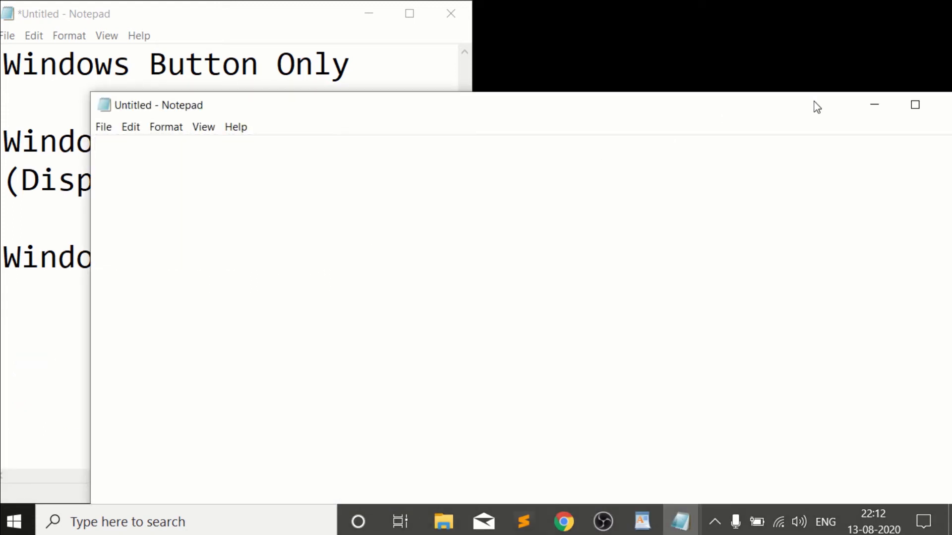
{"action": "left_click_drag", "start_coordinate": [815, 108], "coordinate": [695, 100]}
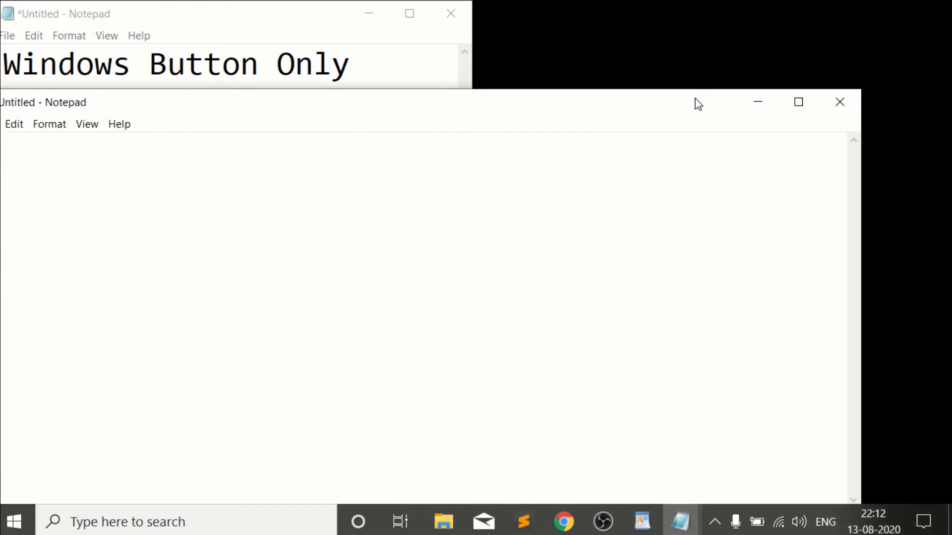
{"action": "left_click", "coordinate": [837, 100]}
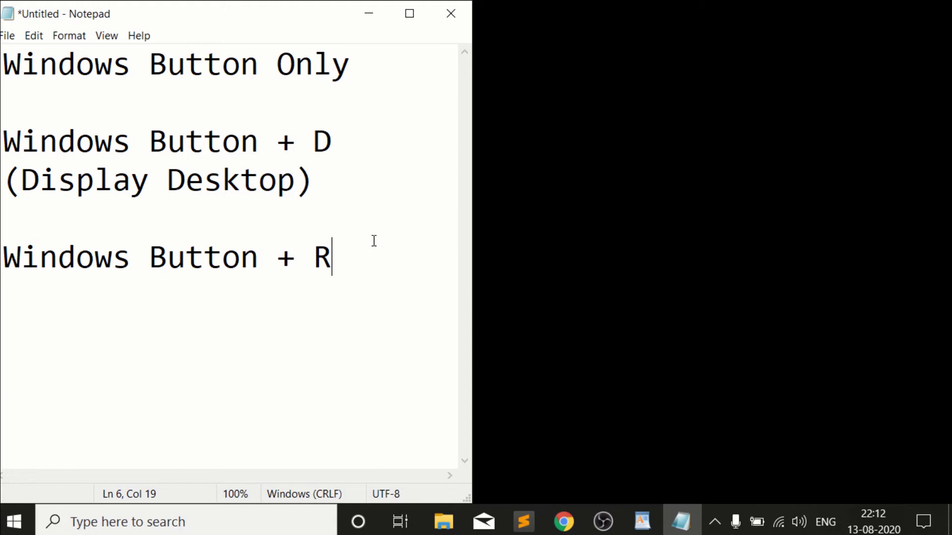
- Add the description "(Open Run app)" on the line below "Windows Button + R"
{"action": "key", "text": "Return"}
{"action": "type", "text": ")"}
{"action": "key", "text": "BackSpace"}
{"action": "type", "text": "()"}
{"action": "key", "text": "Left"}
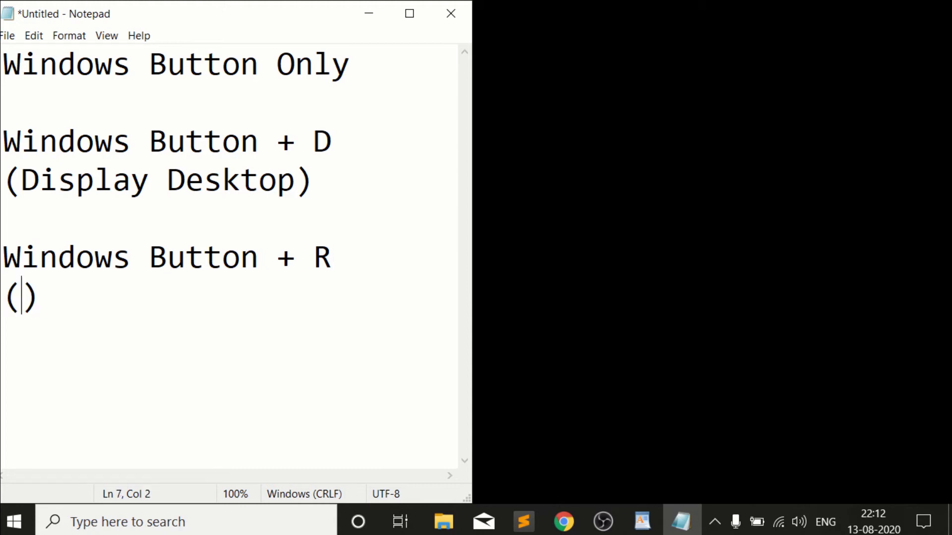
{"action": "type", "text": "Open"}
{"action": "type", "text": " Ru"}
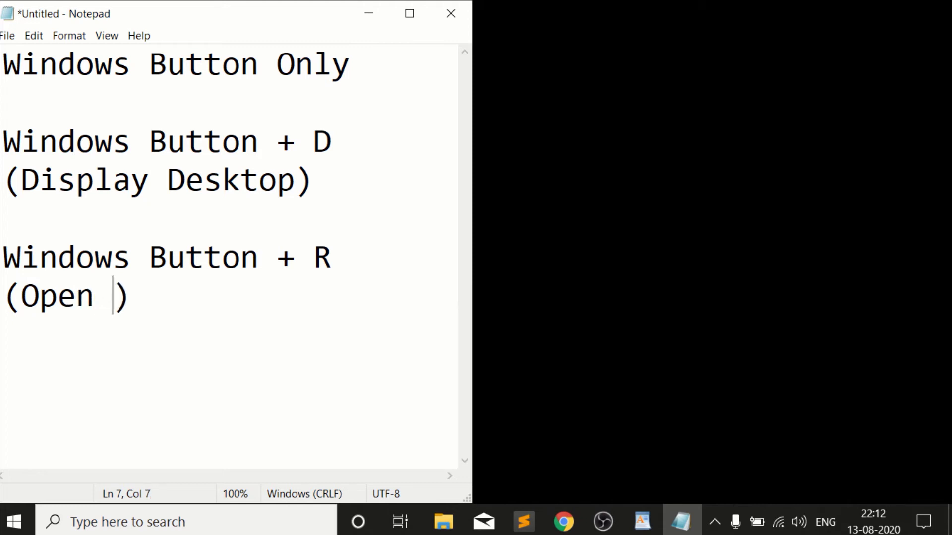
{"action": "type", "text": "n app"}
{"action": "key", "text": "Right"}
- Copy the "Windows Button + R" line to line 9 and change its letter to S
{"action": "key", "text": "Return"}
{"action": "key", "text": "Return"}
{"action": "key", "text": "Up"}
{"action": "key", "text": "Up"}
{"action": "key", "text": "Up"}
{"action": "key", "text": "ctrl+shift+Right"}
{"action": "key", "text": "ctrl+shift+Right"}
{"action": "key", "text": "ctrl+shift+Right"}
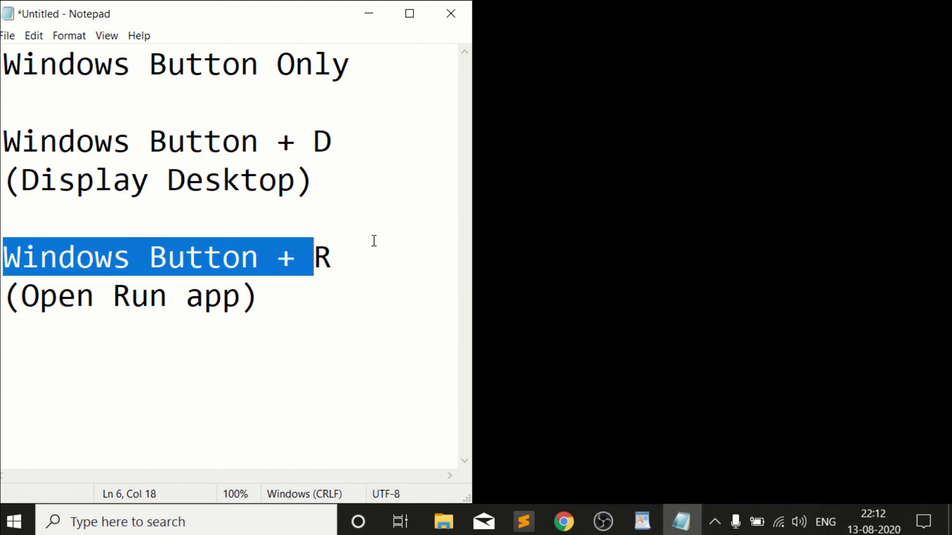
{"action": "key", "text": "shift+Right"}
{"action": "key", "text": "ctrl+c"}
{"action": "key", "text": "Down"}
{"action": "key", "text": "Down"}
{"action": "key", "text": "Down"}
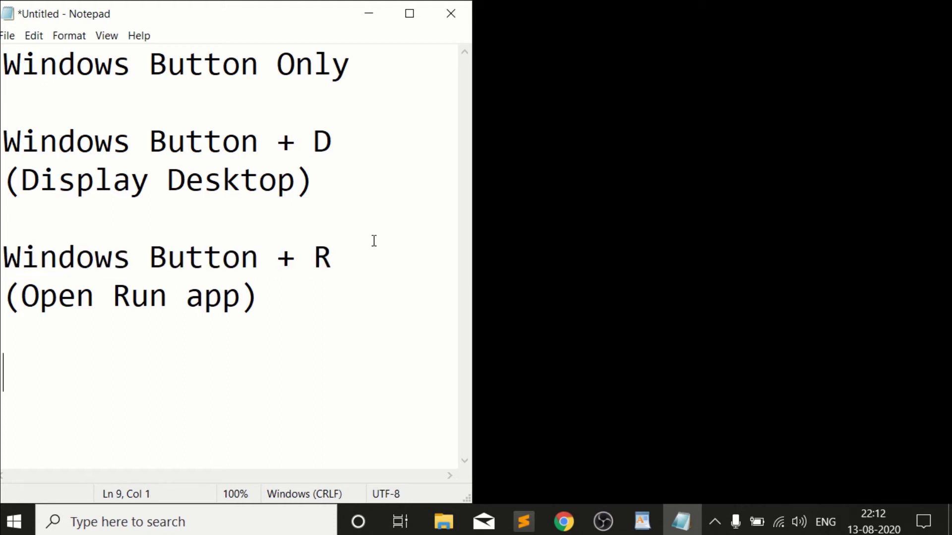
{"action": "key", "text": "ctrl+v"}
{"action": "key", "text": "shift+Left"}
{"action": "type", "text": "S"}
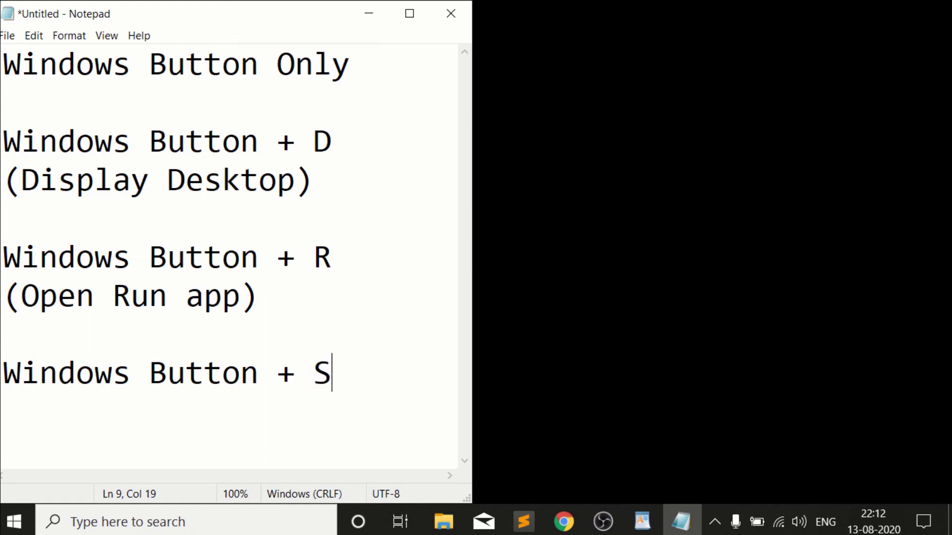
- Open Windows search, look through its home page, and limit the search to apps
{"action": "key", "text": "super+s"}
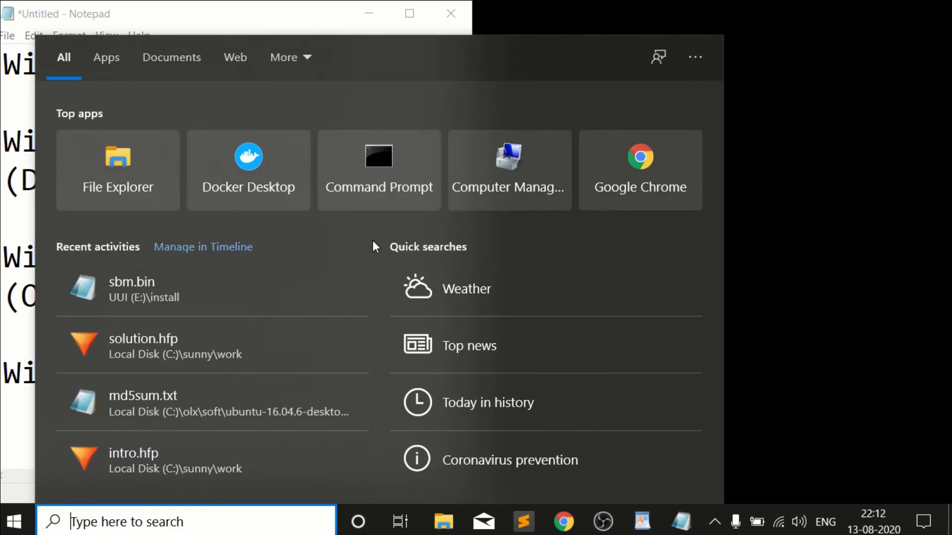
{"action": "scroll", "coordinate": [315, 367], "scroll_direction": "down", "scroll_amount": 2}
{"action": "scroll", "coordinate": [314, 368], "scroll_direction": "up", "scroll_amount": 2}
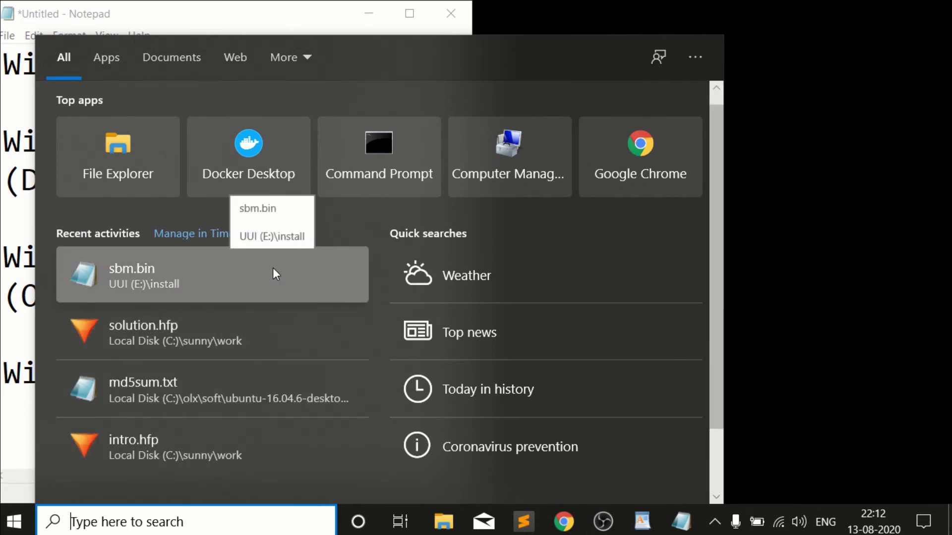
{"action": "left_click", "coordinate": [115, 63]}
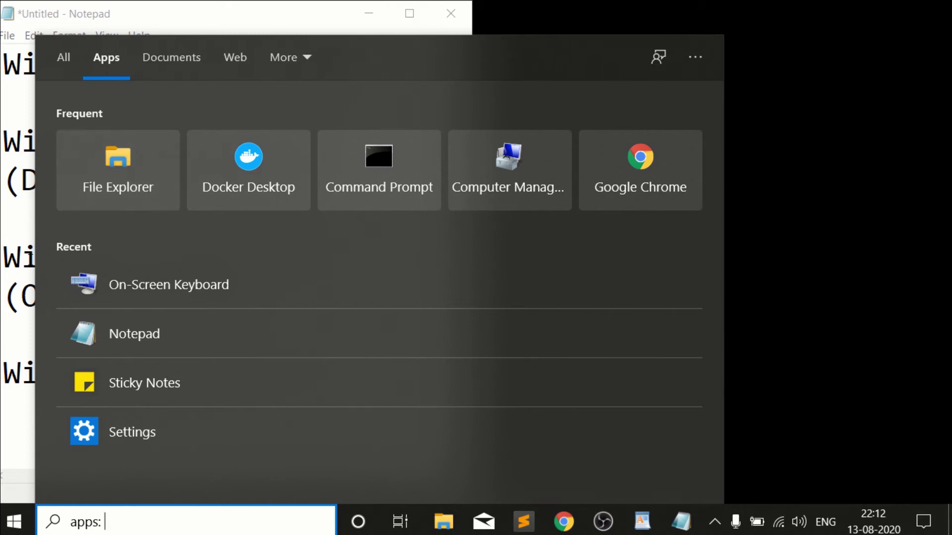
- Close Windows search and add the description "(Recent Activity)" on the line below "Windows Button + S"
{"action": "key", "text": "Escape"}
{"action": "left_click", "coordinate": [394, 384]}
{"action": "key", "text": "Return"}
{"action": "type", "text": "()"}
{"action": "key", "text": "Left"}
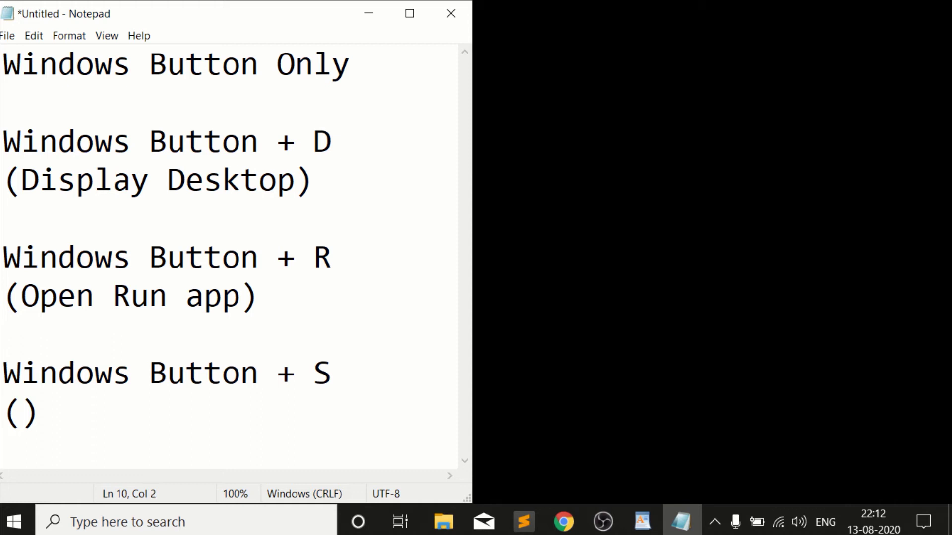
{"action": "type", "text": "Recent ac"}
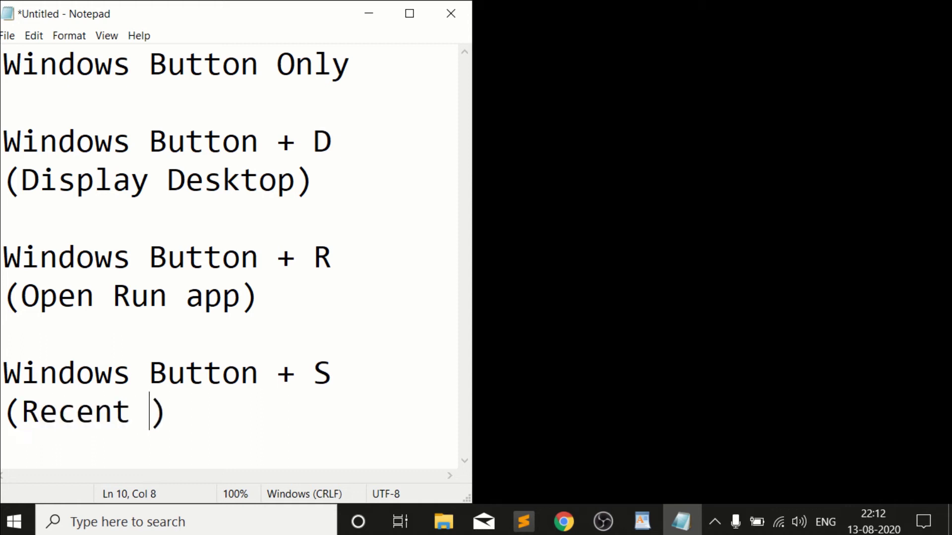
{"action": "key", "text": "BackSpace"}
{"action": "key", "text": "BackSpace"}
{"action": "type", "text": "Activ"}
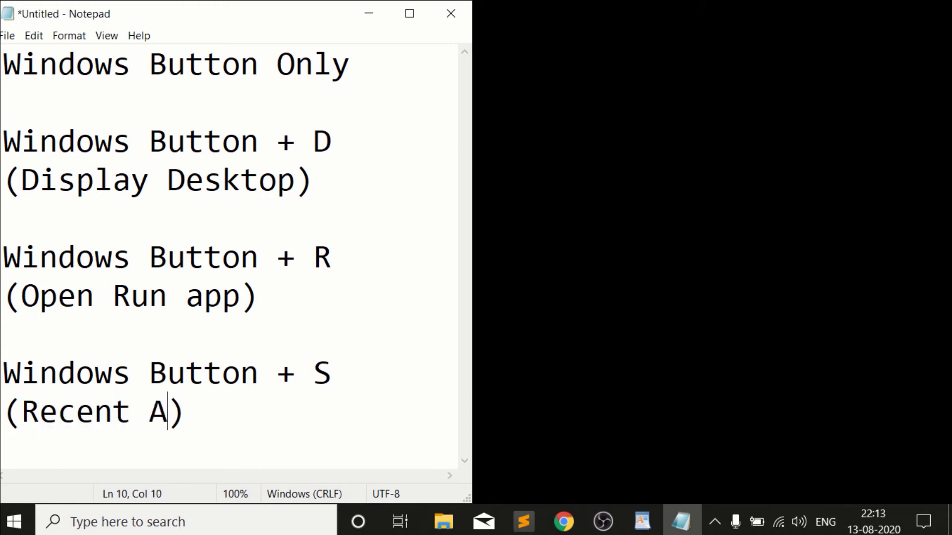
{"action": "type", "text": "ity"}
{"action": "key", "text": "End"}
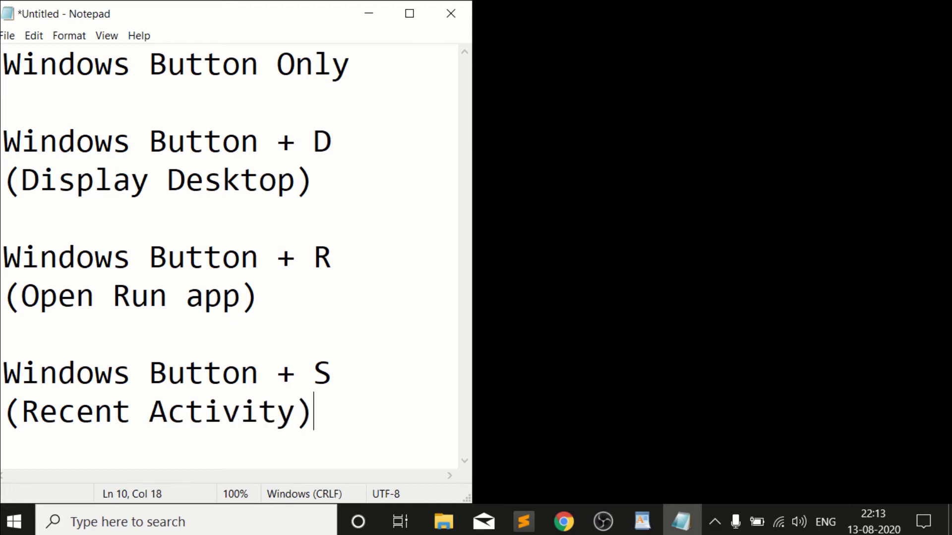
- Copy the "Windows Button + S" line to line 12 and change its letter to I
{"action": "key", "text": "Return"}
{"action": "key", "text": "Return"}
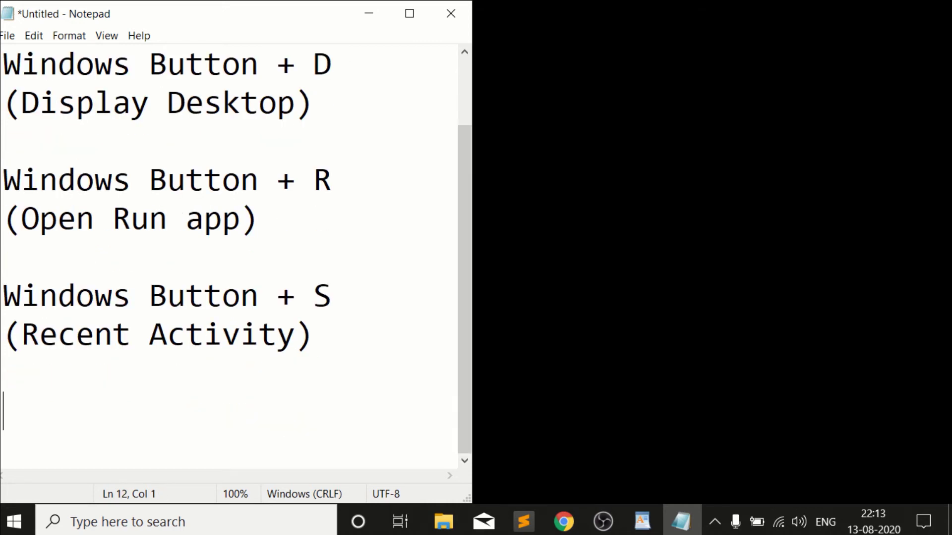
{"action": "key", "text": "Up"}
{"action": "key", "text": "Up"}
{"action": "key", "text": "Up"}
{"action": "key", "text": "ctrl+shift+Right"}
{"action": "key", "text": "ctrl+shift+Right"}
{"action": "key", "text": "ctrl+shift+Right"}
{"action": "key", "text": "shift+Right"}
{"action": "key", "text": "ctrl+c"}
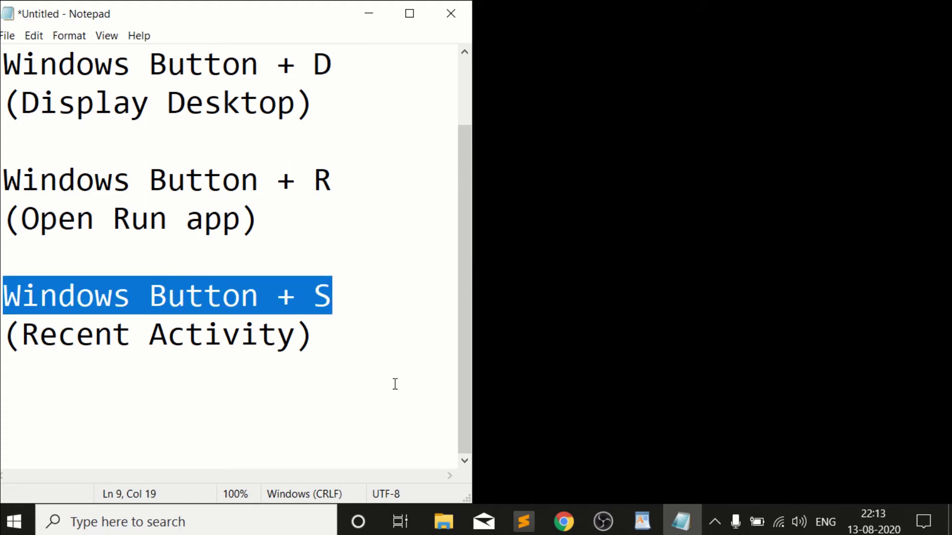
{"action": "key", "text": "Down"}
{"action": "key", "text": "Down"}
{"action": "key", "text": "Down"}
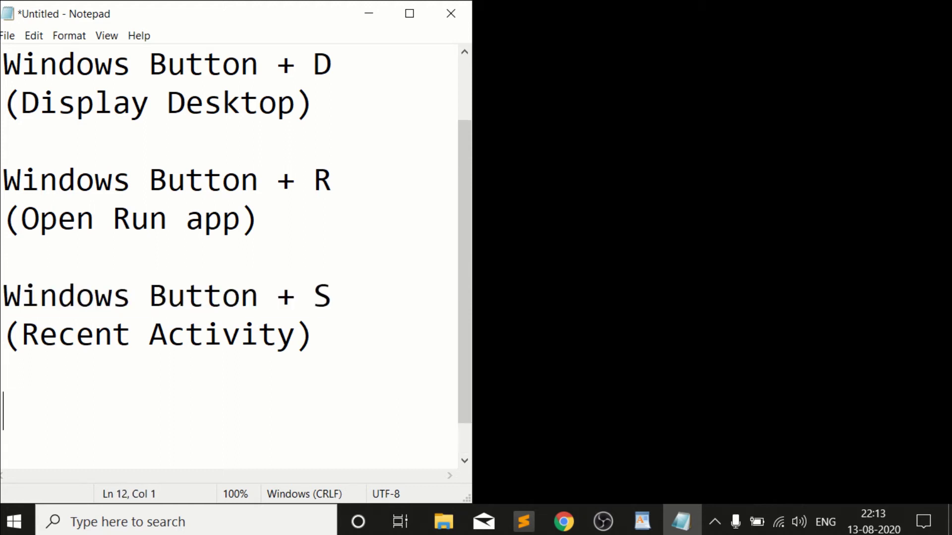
{"action": "key", "text": "ctrl+v"}
{"action": "key", "text": "shift+Left"}
{"action": "type", "text": "I"}
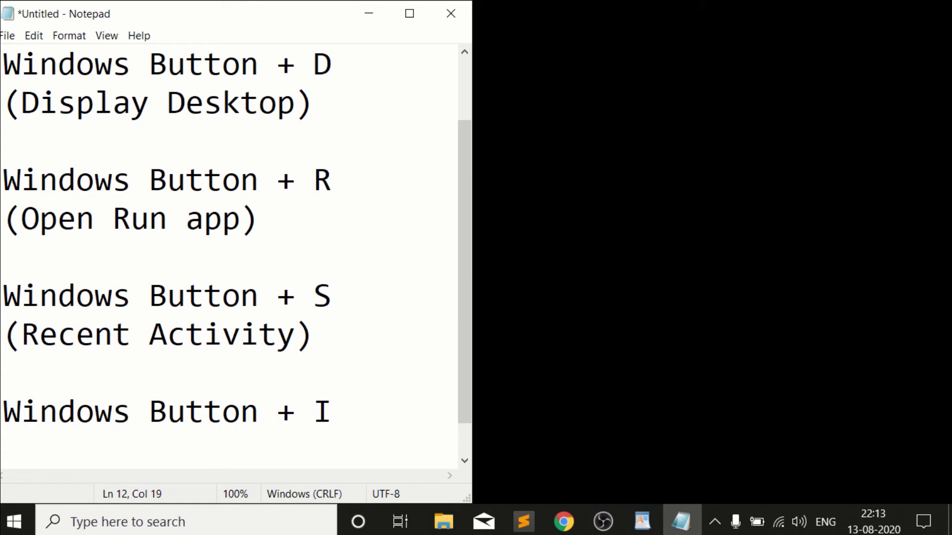
- Start a new line below "Windows Button + I", and open and close Windows Settings
{"action": "key", "text": "Return"}
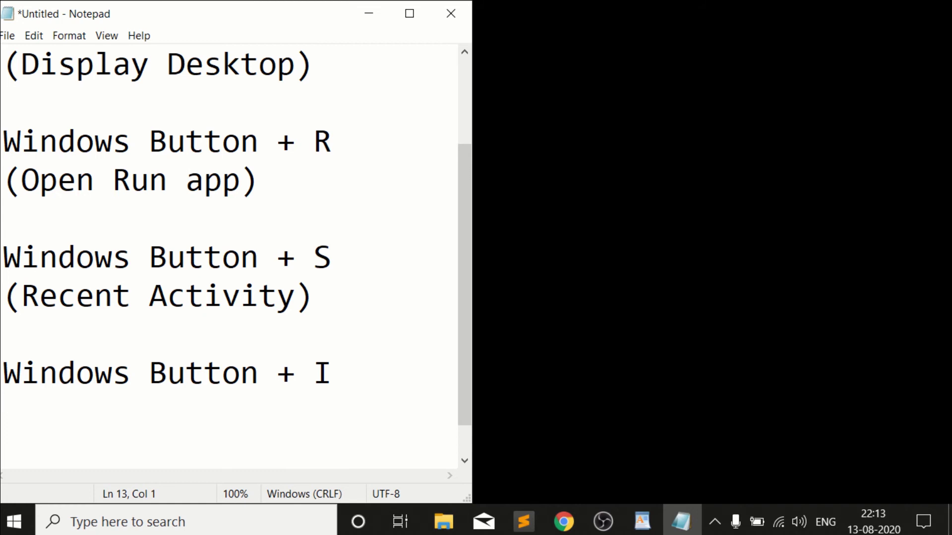
{"action": "key", "text": "super+i"}
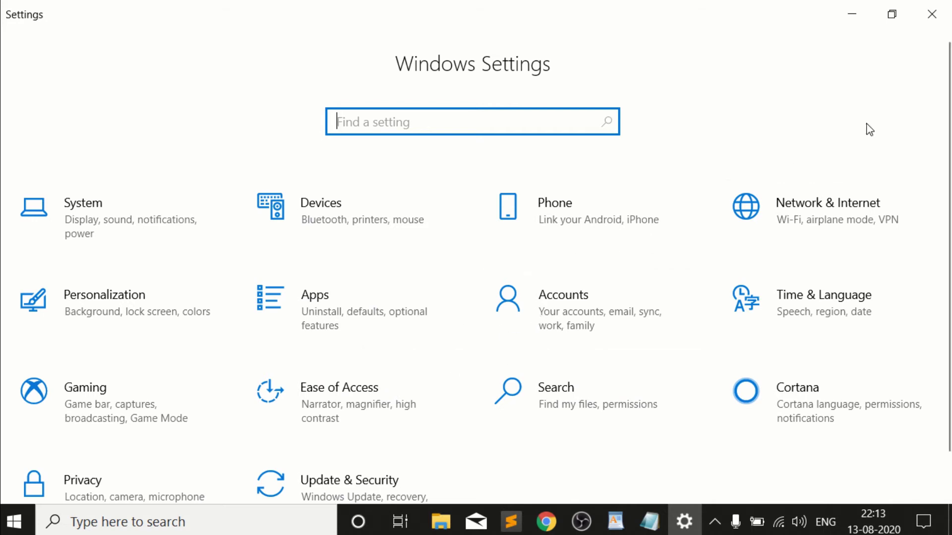
{"action": "left_click", "coordinate": [928, 31]}
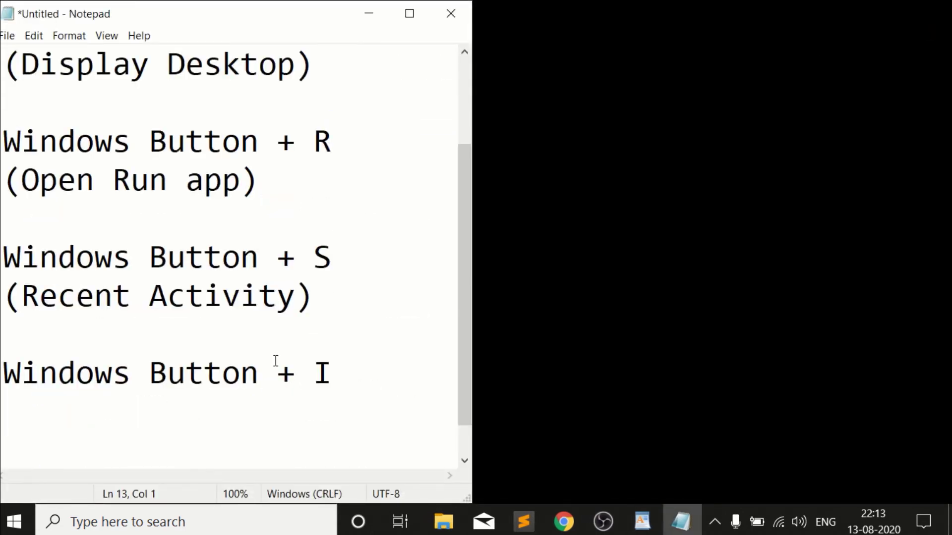
- Add the description "(Open Setting)" on the line below "Windows Button + I"
{"action": "type", "text": "()"}
{"action": "key", "text": "Left"}
{"action": "type", "text": "Open Seeting"}
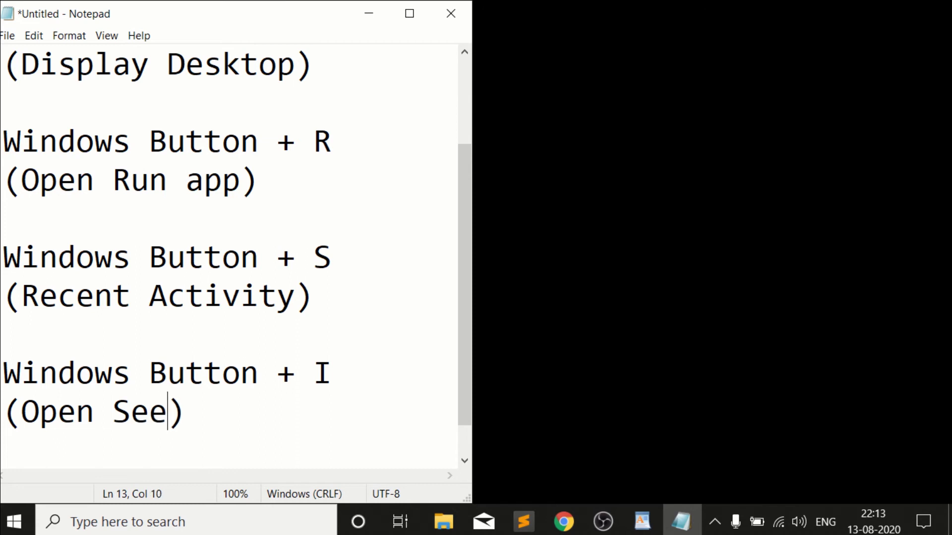
{"action": "key", "text": "Left"}
{"action": "key", "text": "Left"}
{"action": "key", "text": "Left"}
{"action": "key", "text": "Left"}
{"action": "key", "text": "BackSpace"}
{"action": "type", "text": "t"}
{"action": "key", "text": "Right"}
{"action": "key", "text": "Right"}
{"action": "key", "text": "Right"}
{"action": "key", "text": "Right"}
{"action": "key", "text": "Right"}
- Copy the "Windows Button + I" line to line 15 and change its letter to A
{"action": "key", "text": "Return"}
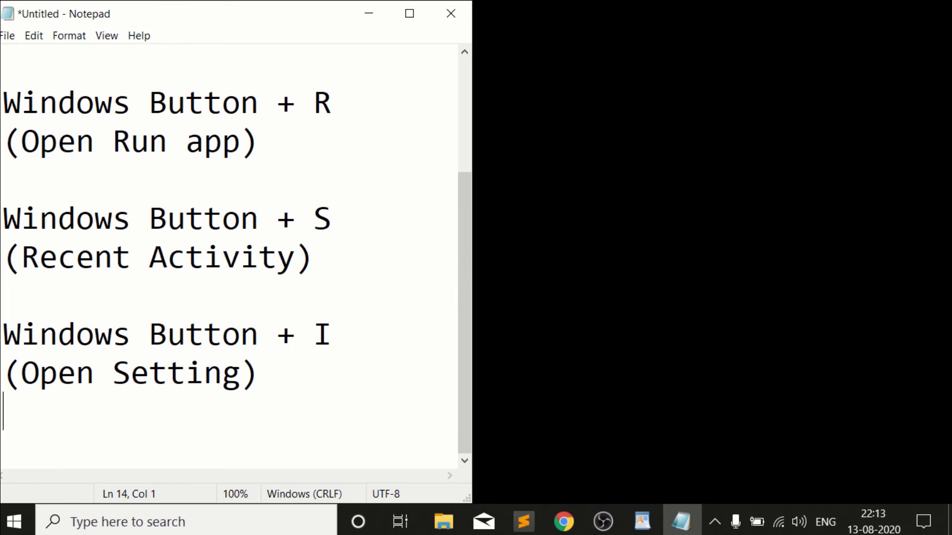
{"action": "key", "text": "Return"}
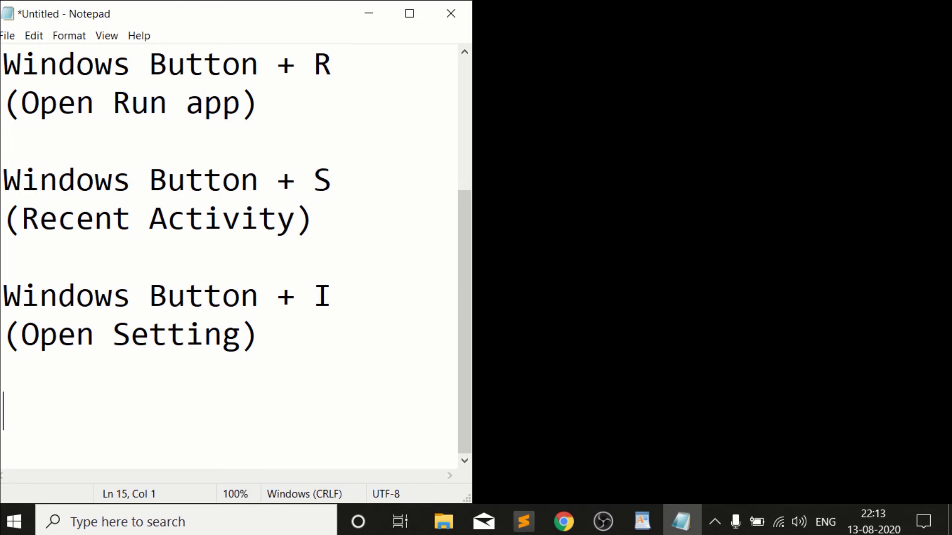
{"action": "key", "text": "Up"}
{"action": "key", "text": "Up"}
{"action": "key", "text": "Up"}
{"action": "key", "text": "ctrl+shift+Right"}
{"action": "key", "text": "ctrl+shift+Right"}
{"action": "key", "text": "ctrl+shift+Right"}
{"action": "key", "text": "ctrl+shift+Right"}
{"action": "key", "text": "ctrl+c"}
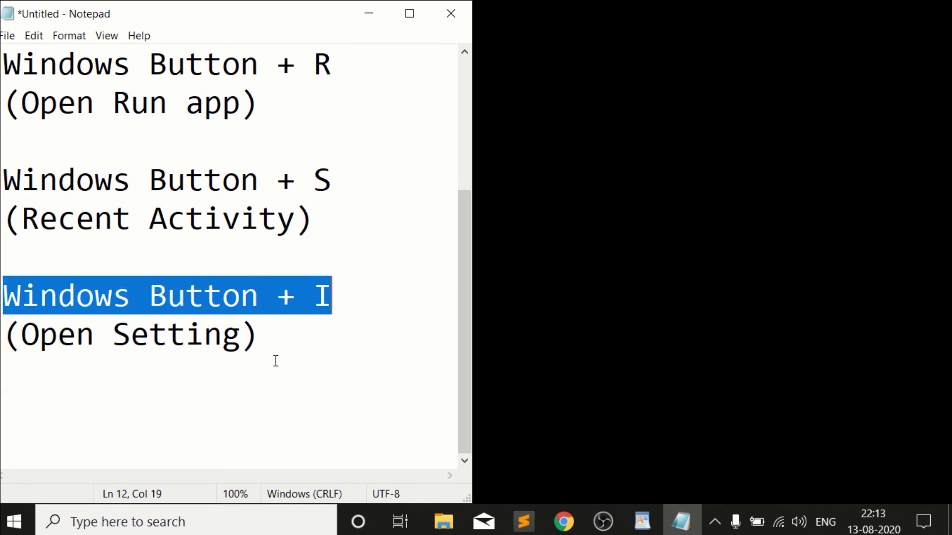
{"action": "key", "text": "Right"}
{"action": "key", "text": "Down"}
{"action": "key", "text": "Down"}
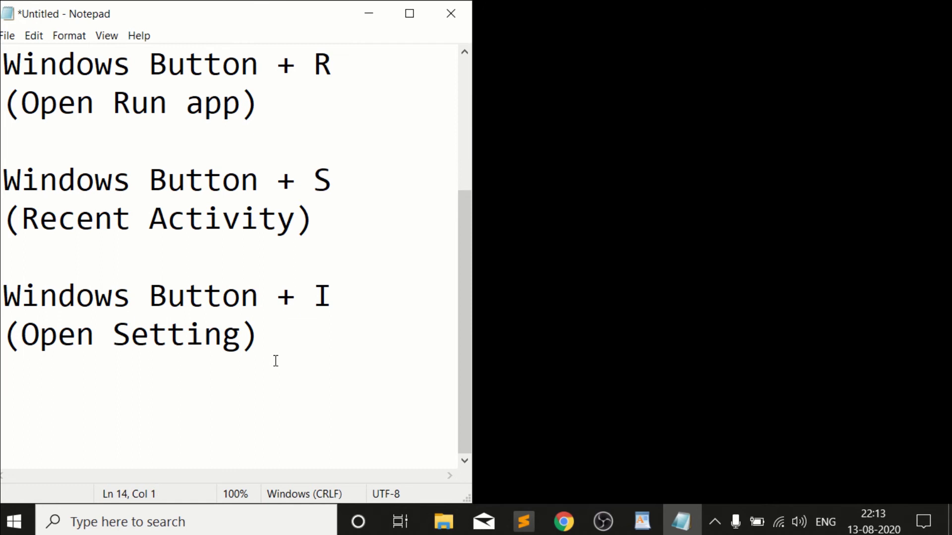
{"action": "key", "text": "Return"}
{"action": "key", "text": "ctrl+v"}
{"action": "key", "text": "shift+Left"}
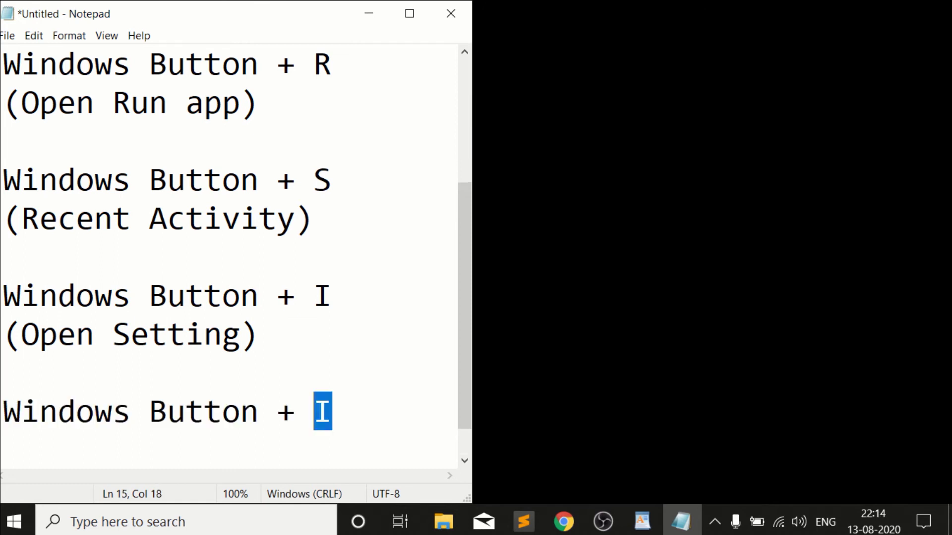
{"action": "type", "text": "A"}
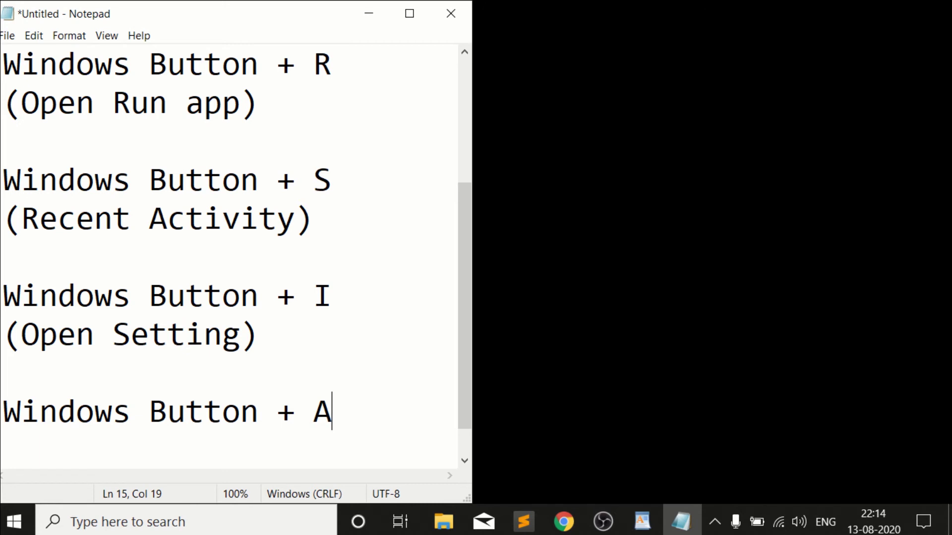
- Open and close the notification center, and add the description "(Notification Bar)" on the line below "Windows Button + A"
{"action": "key", "text": "super+a"}
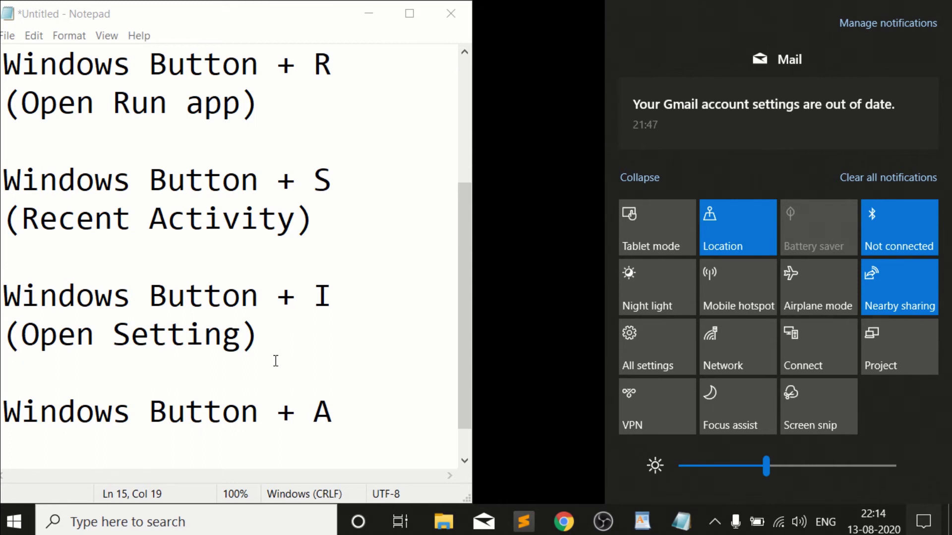
{"action": "key", "text": "super+a"}
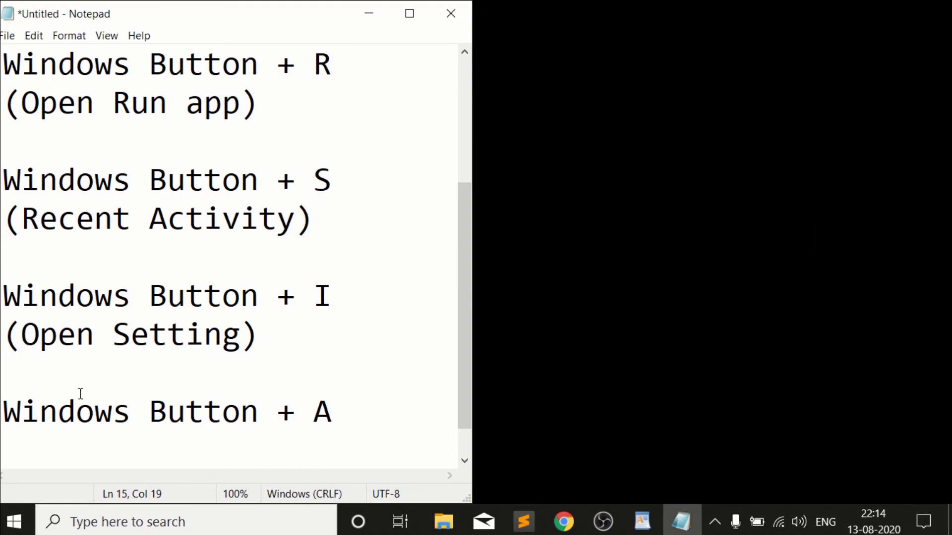
{"action": "scroll", "coordinate": [215, 402], "scroll_direction": "down", "scroll_amount": 1}
{"action": "key", "text": "Return"}
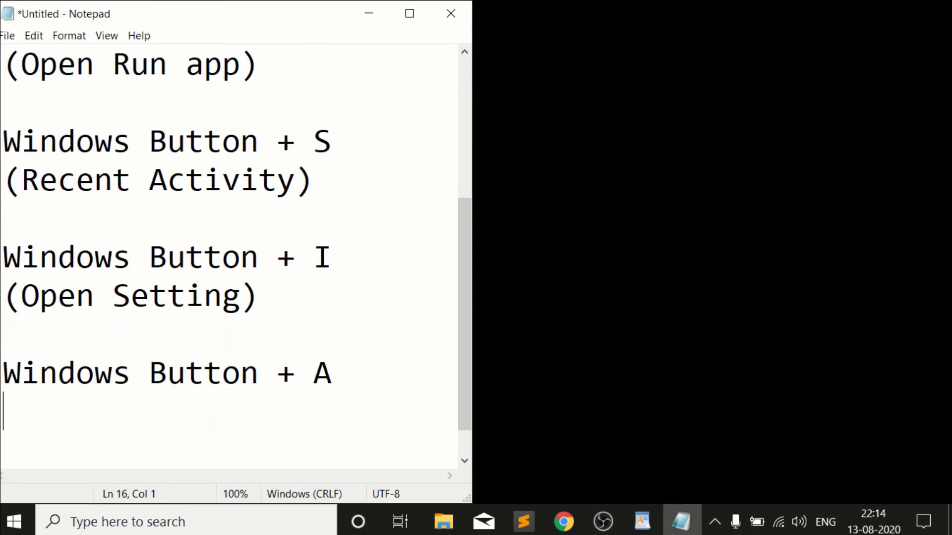
{"action": "type", "text": "()"}
{"action": "key", "text": "Left"}
{"action": "type", "text": "Notification Ba"}
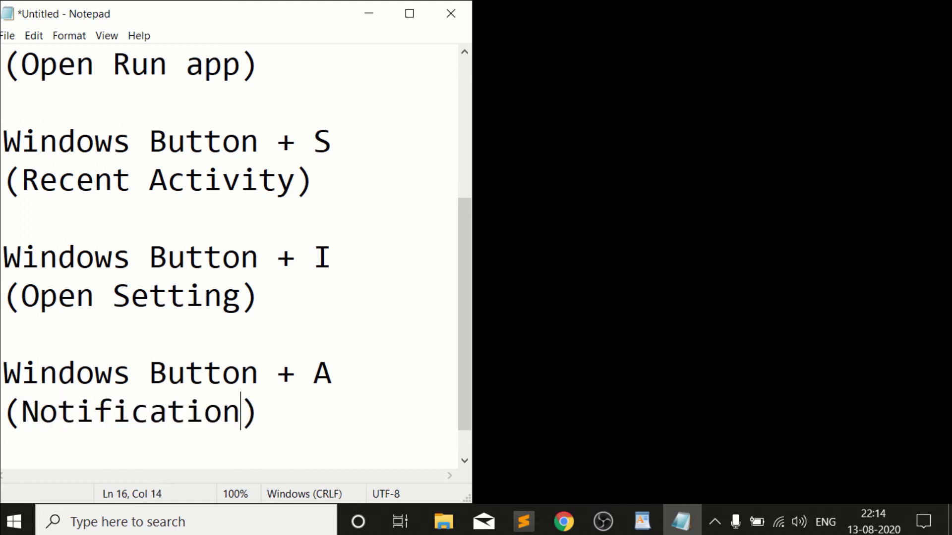
{"action": "type", "text": "r"}
{"action": "key", "text": "Right"}
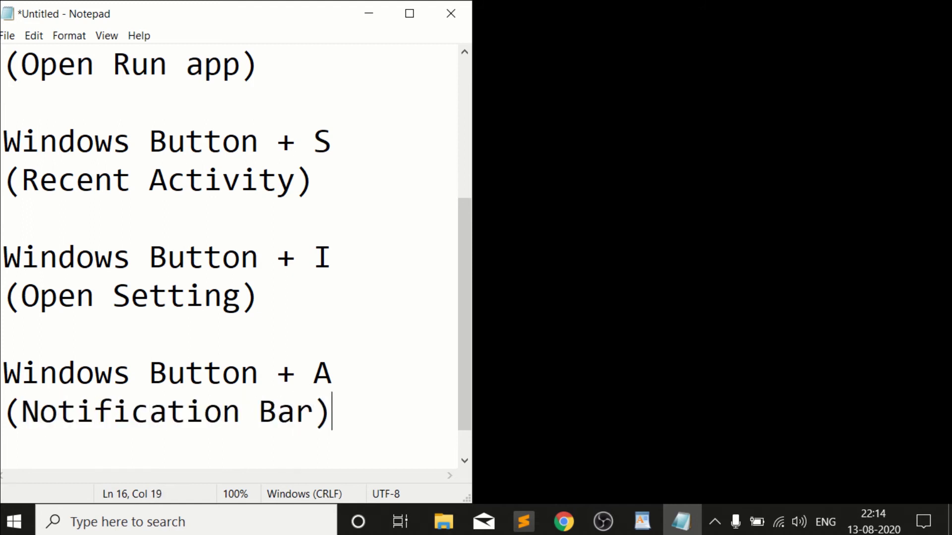
- Copy the "Windows Button + A" line to line 18 and change its letter to E
{"action": "key", "text": "Return"}
{"action": "key", "text": "Return"}
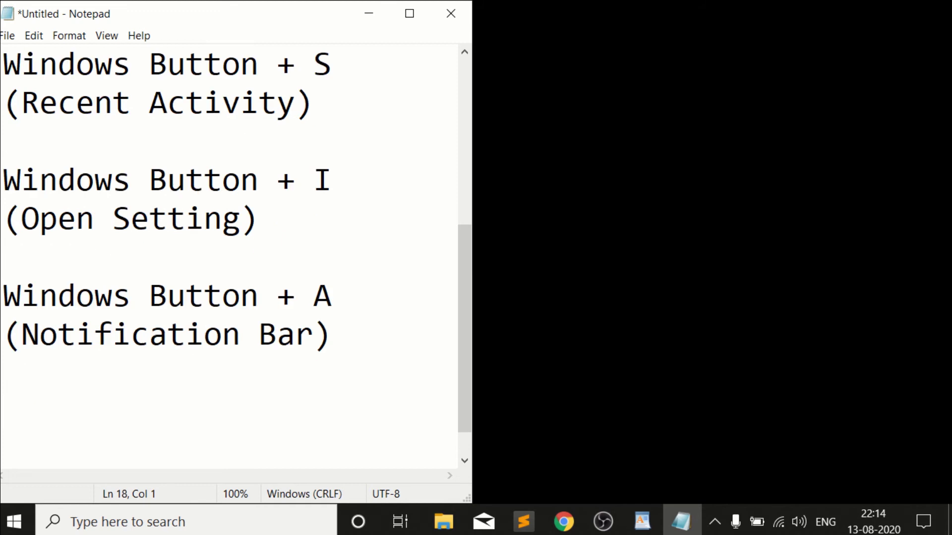
{"action": "key", "text": "Up"}
{"action": "key", "text": "Up"}
{"action": "key", "text": "Up"}
{"action": "key", "text": "ctrl+shift+Right"}
{"action": "key", "text": "ctrl+shift+Right"}
{"action": "key", "text": "ctrl+shift+Right"}
{"action": "key", "text": "ctrl+shift+Right"}
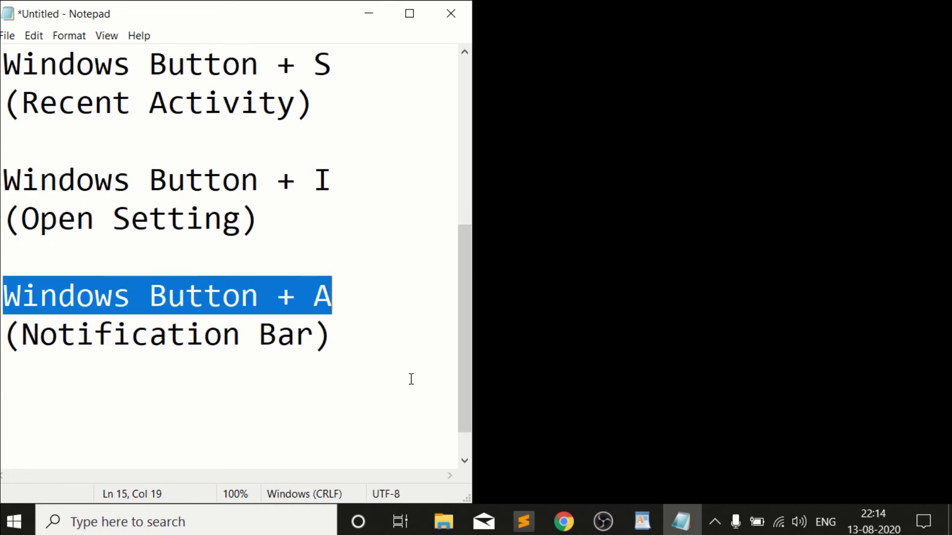
{"action": "key", "text": "ctrl+c"}
{"action": "key", "text": "Right"}
{"action": "key", "text": "Down"}
{"action": "key", "text": "Down"}
{"action": "key", "text": "Down"}
{"action": "key", "text": "ctrl+v"}
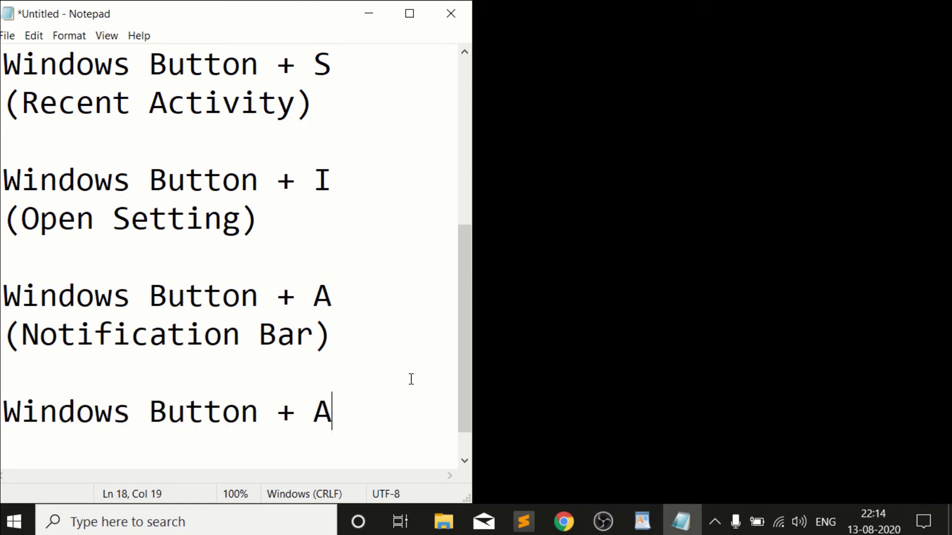
{"action": "key", "text": "shift+Left"}
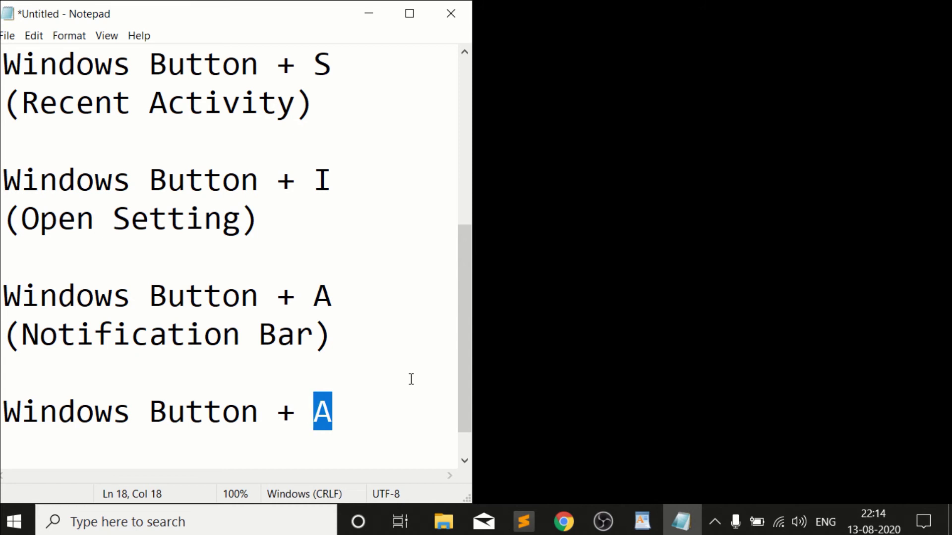
{"action": "type", "text": "E"}
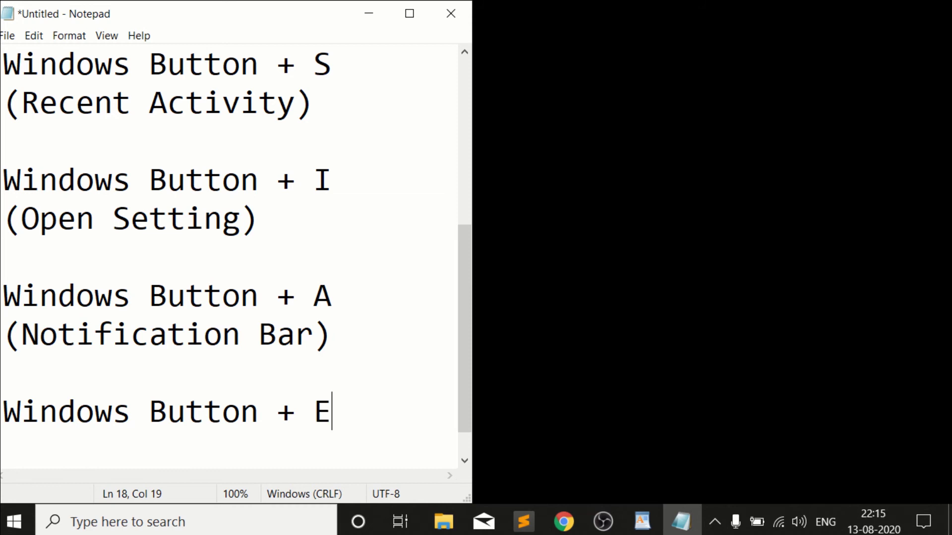
- Start a new line below "Windows Button + E", and open File Explorer before switching back to Notepad
{"action": "key", "text": "Return"}
{"action": "key", "text": "super+e"}
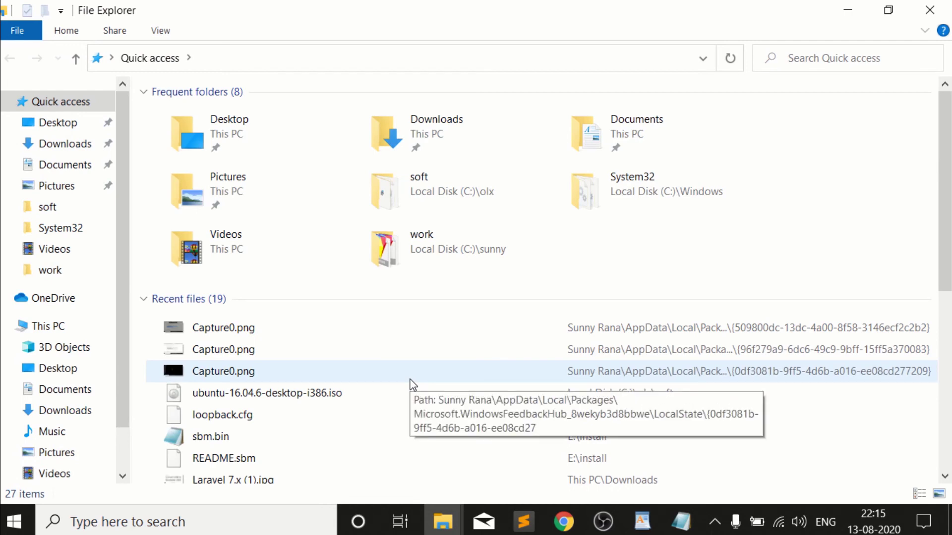
{"action": "key", "text": "alt+Tab"}
- Add the description "(File explorer)" on the line below "Windows Button + E"
{"action": "type", "text": "()"}
{"action": "key", "text": "Left"}
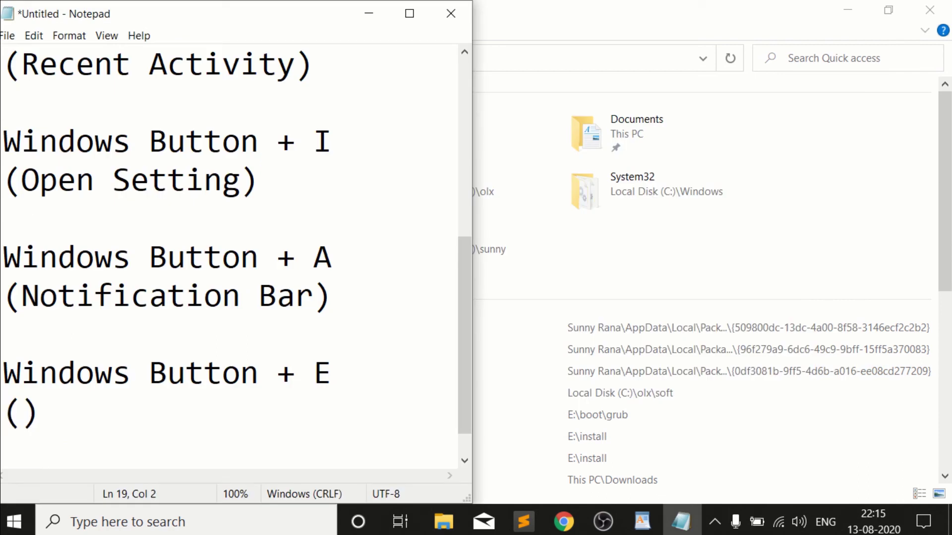
{"action": "type", "text": "File exp"}
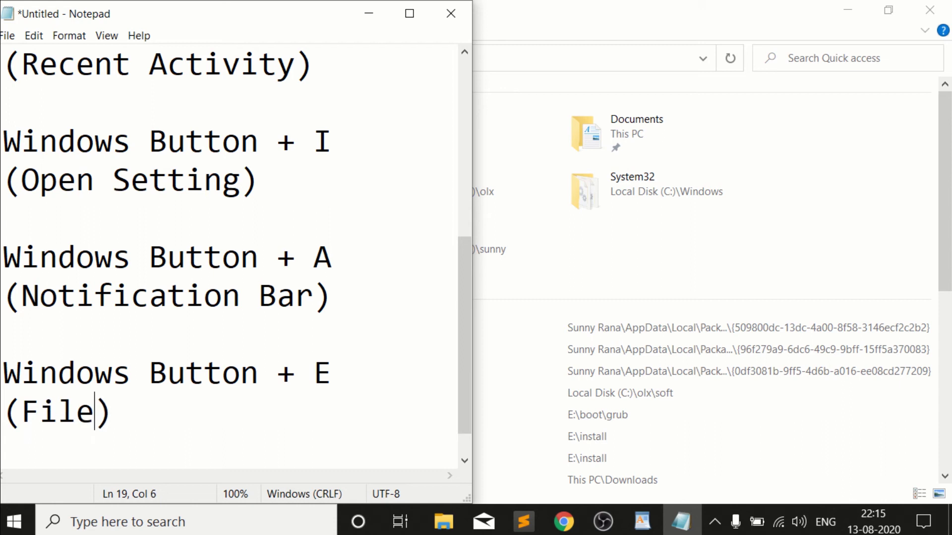
{"action": "type", "text": "lorer"}
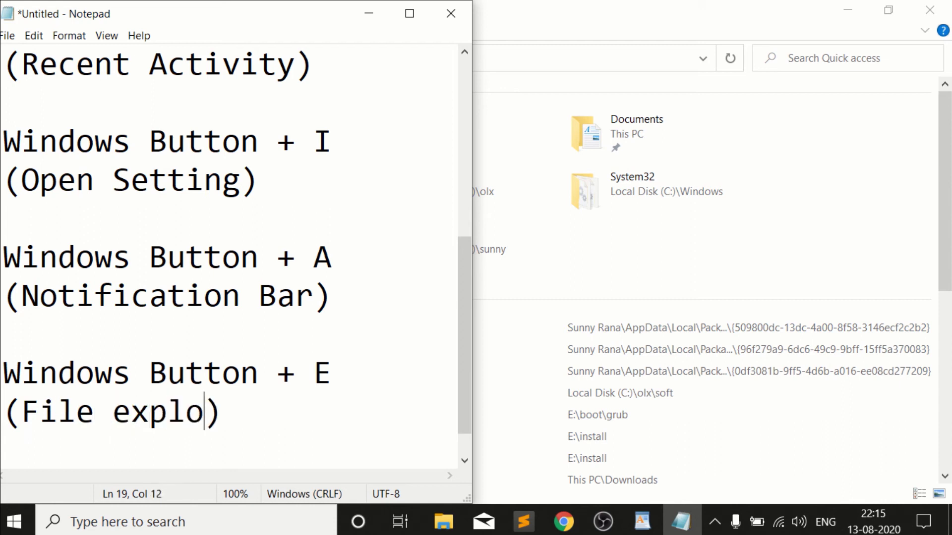
{"action": "key", "text": "Right"}
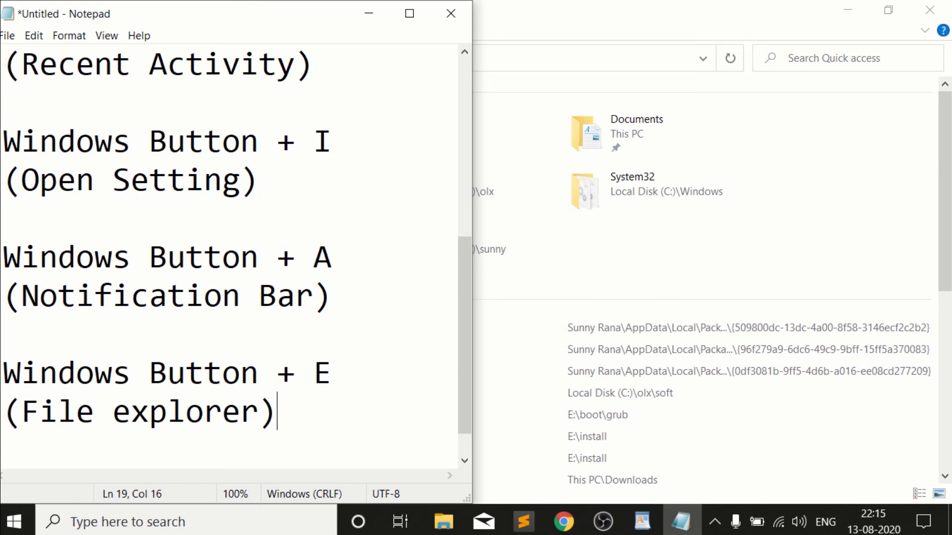
- Add the line "Windows Button + (1,2,3...)" after a blank line below "(File explorer)", widening the Notepad window to fit it
{"action": "key", "text": "Return"}
{"action": "key", "text": "Return"}
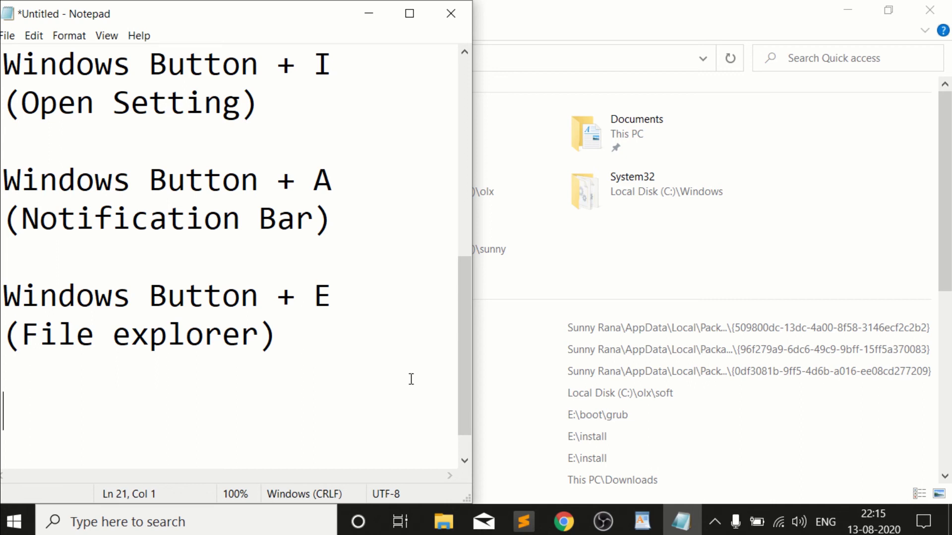
{"action": "type", "text": "Wind"}
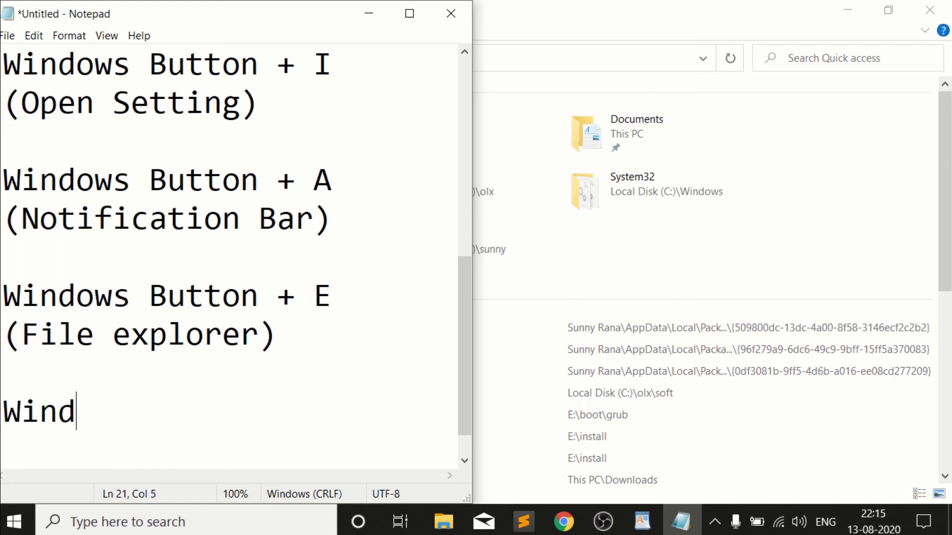
{"action": "type", "text": "ows Button"}
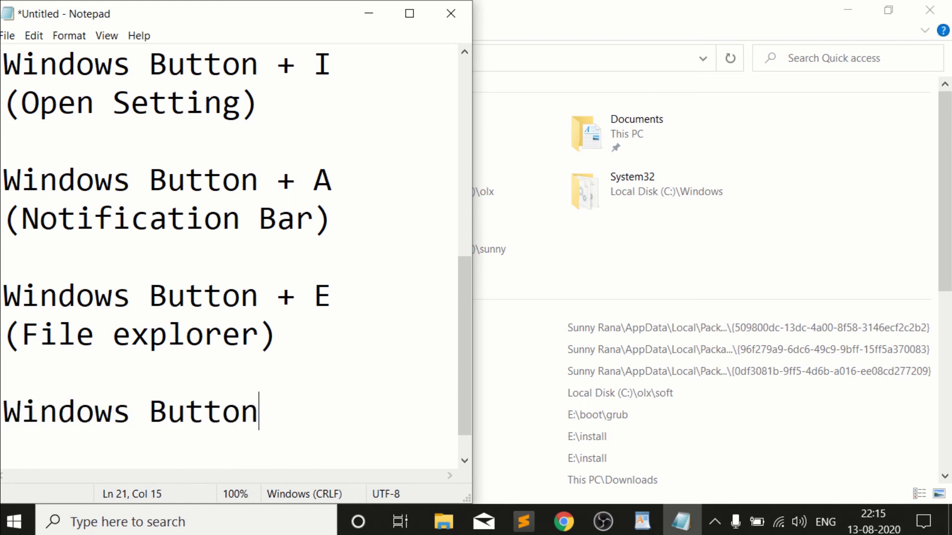
{"action": "type", "text": " + Num"}
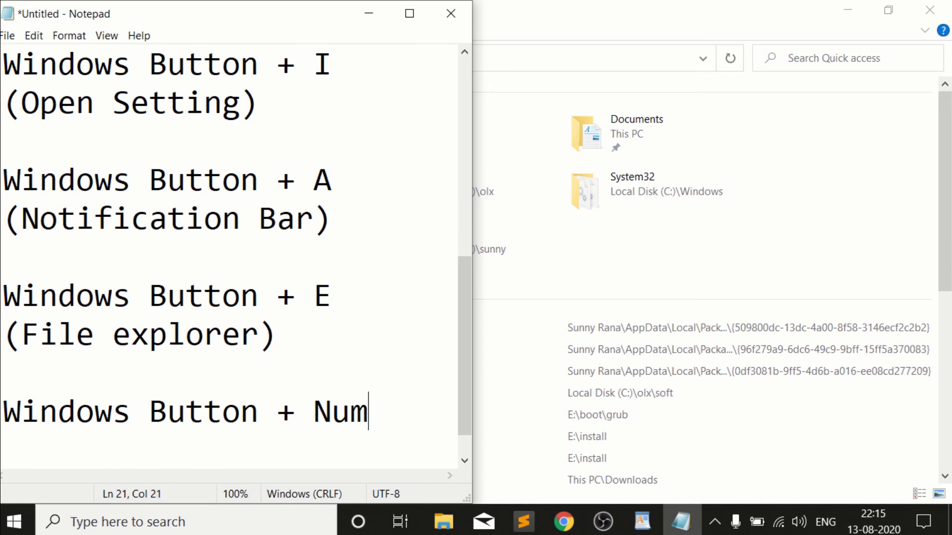
{"action": "key", "text": "ctrl+shift+Left"}
{"action": "type", "text": "()"}
{"action": "key", "text": "Left"}
{"action": "type", "text": "1,2,"}
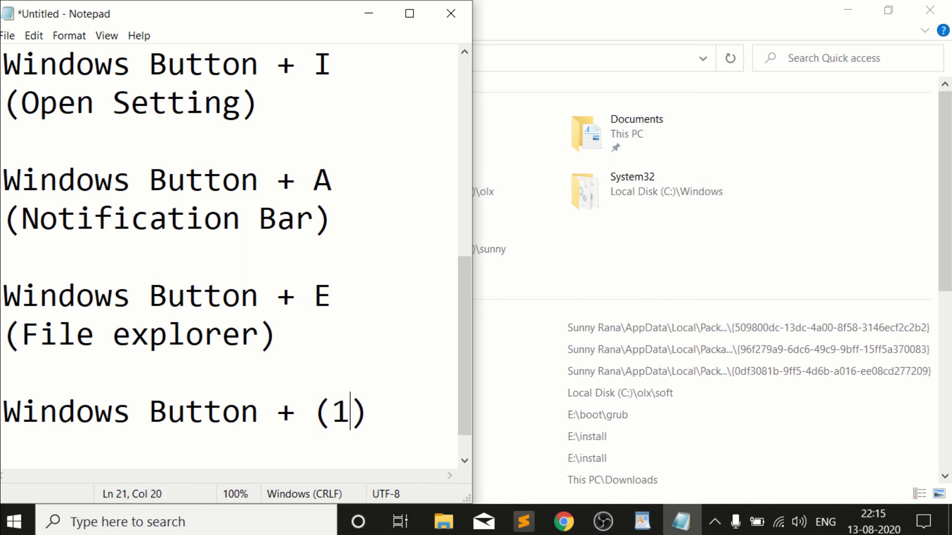
{"action": "type", "text": "3."}
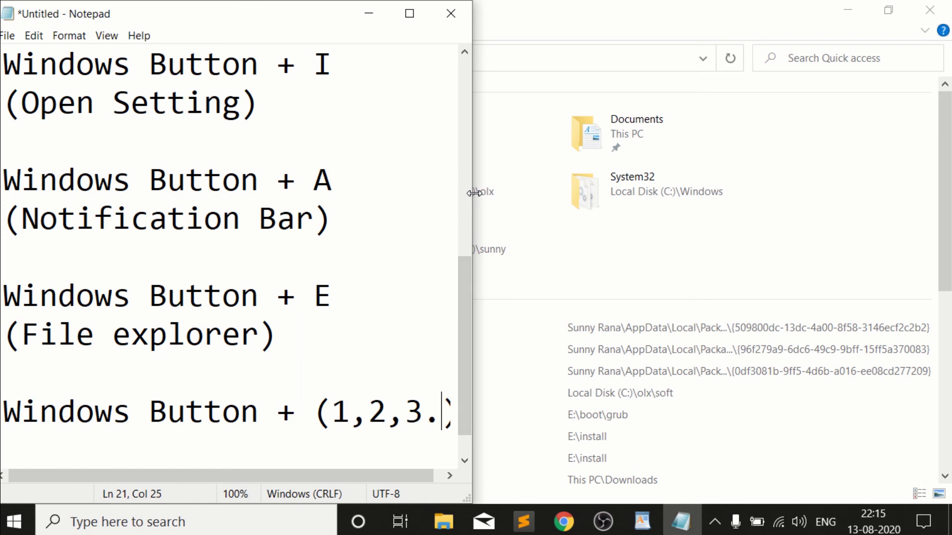
{"action": "left_click_drag", "start_coordinate": [472, 195], "coordinate": [551, 192]}
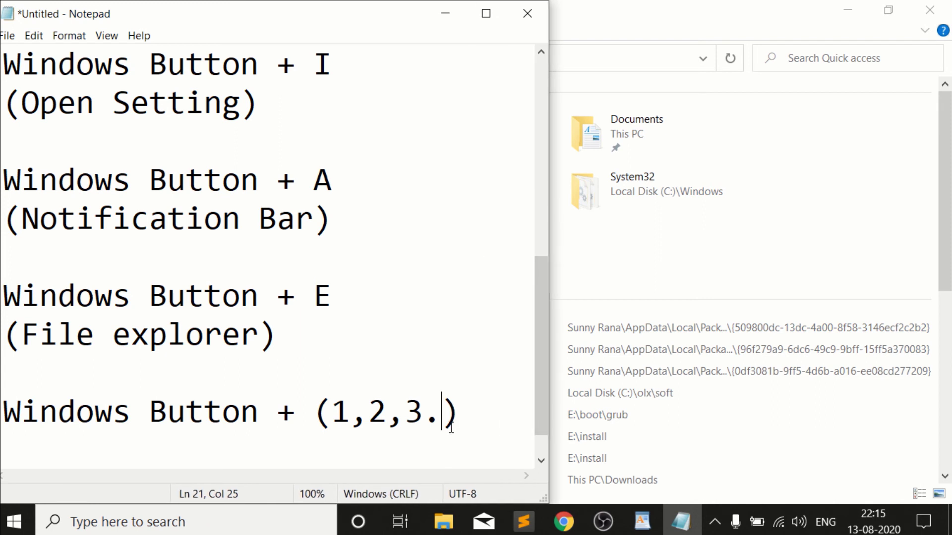
{"action": "type", "text": ".."}
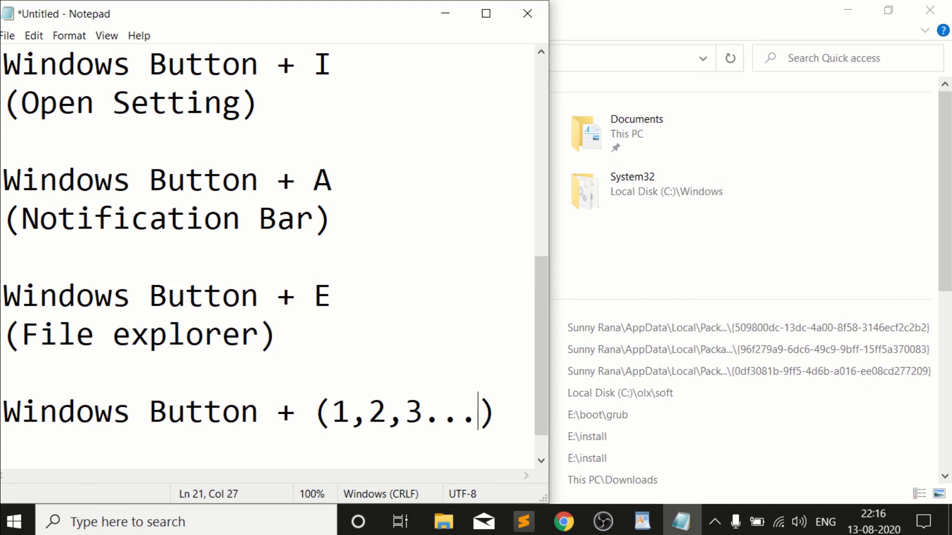
- Open the first and second taskbar applications, File Explorer and Mail, by their number shortcuts, and close Mail to return to Notepad
{"action": "key", "text": "super+1"}
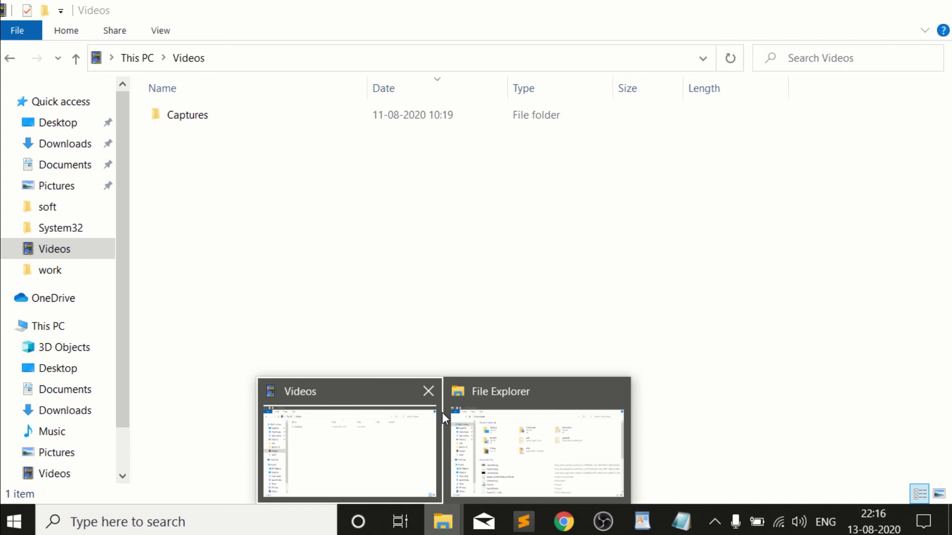
{"action": "key", "text": "super+2"}
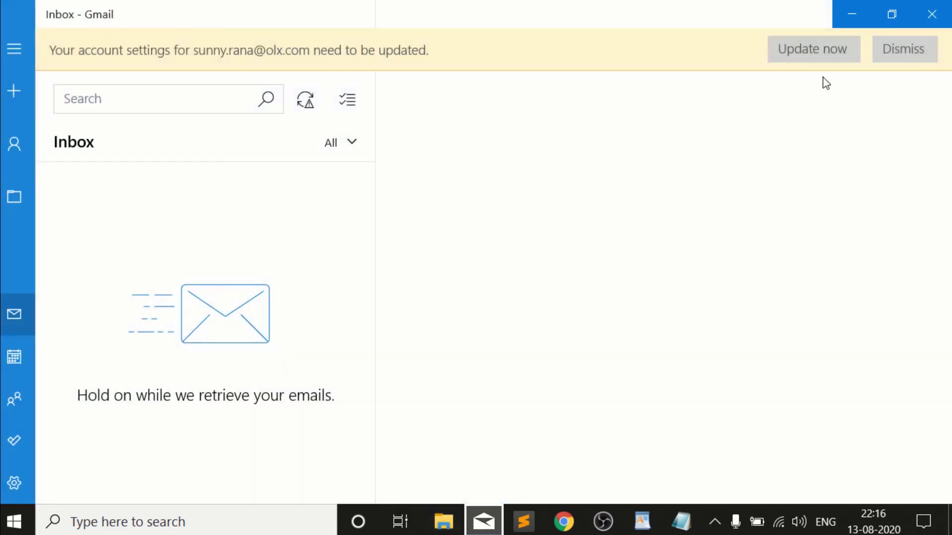
{"action": "left_click", "coordinate": [813, 49]}
{"action": "left_click", "coordinate": [658, 11]}
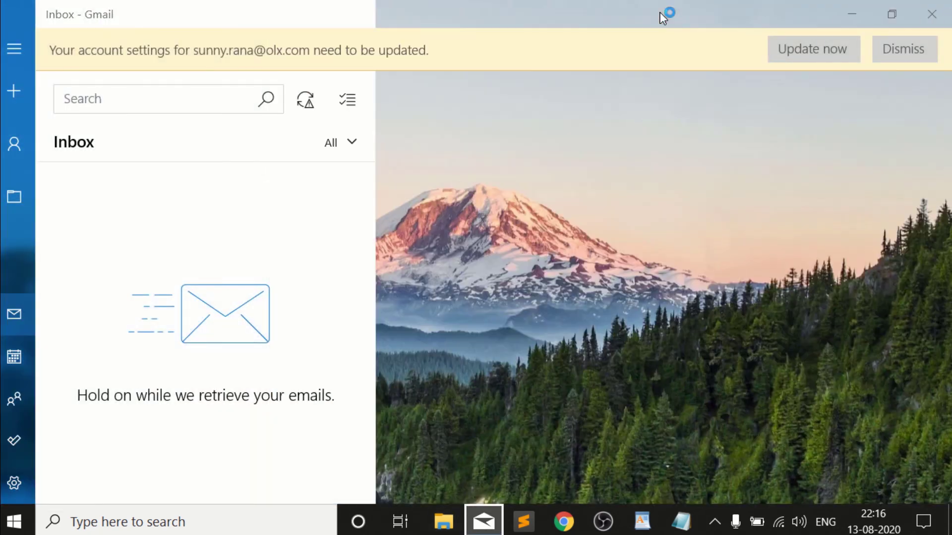
{"action": "left_click", "coordinate": [930, 11]}
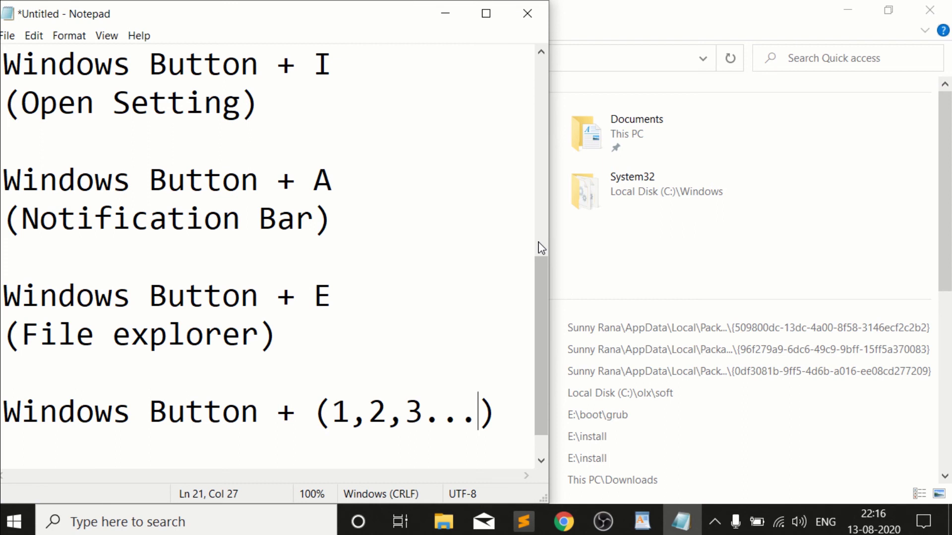
- Launch the third and fourth taskbar applications by their number shortcuts, and minimize the Chrome window to return to Notepad
{"action": "key", "text": "super+3"}
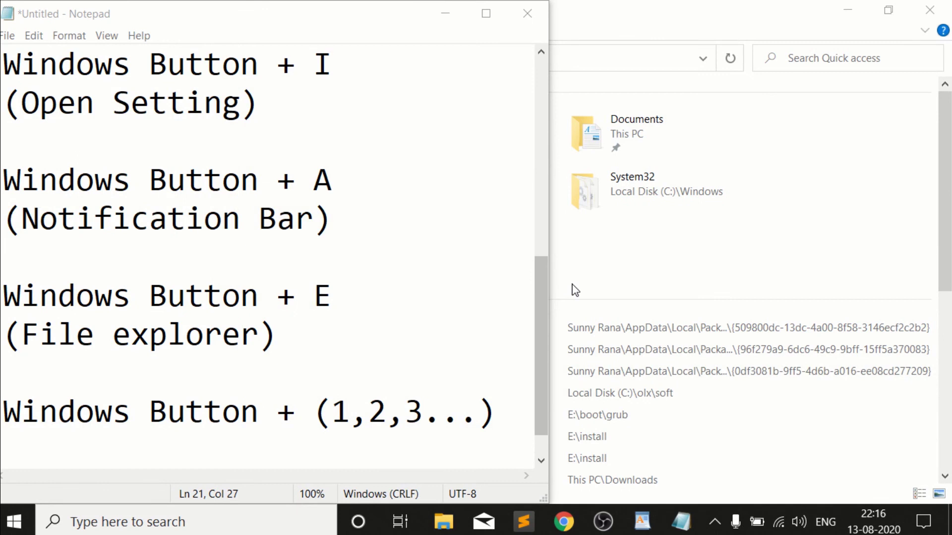
{"action": "key", "text": "super+4"}
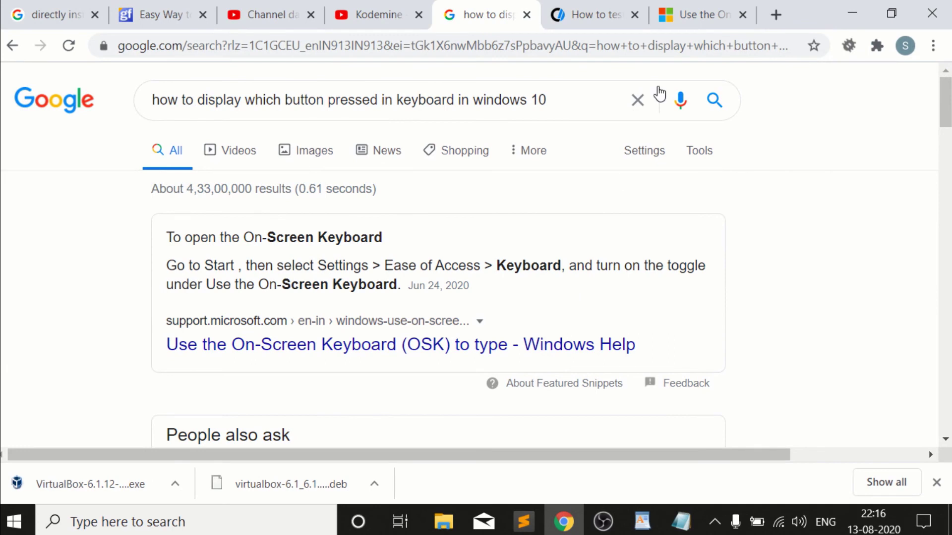
{"action": "left_click", "coordinate": [849, 11]}
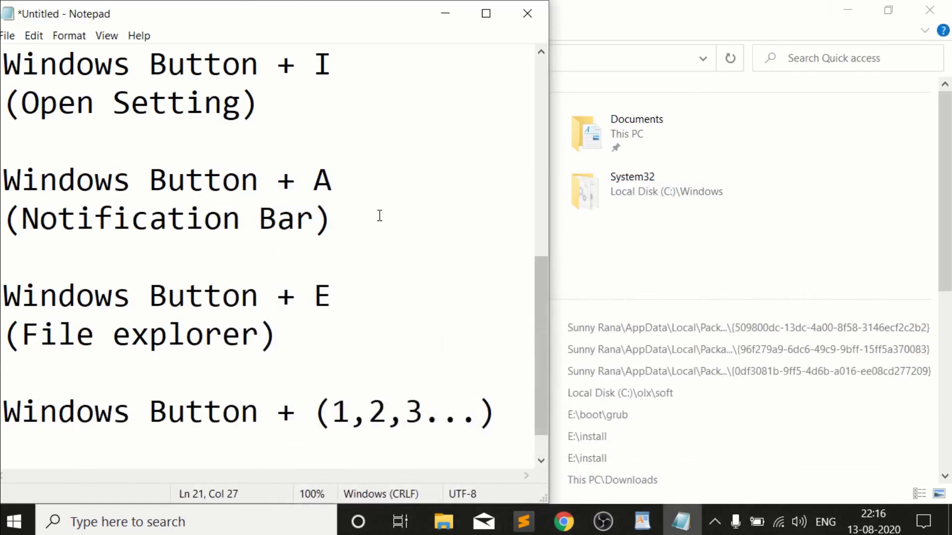
- Add the description "(Open application on task bar)" below "Windows Button + (1,2,3...)", breaking the line before "bar"
{"action": "left_click", "coordinate": [496, 413]}
{"action": "key", "text": "Return"}
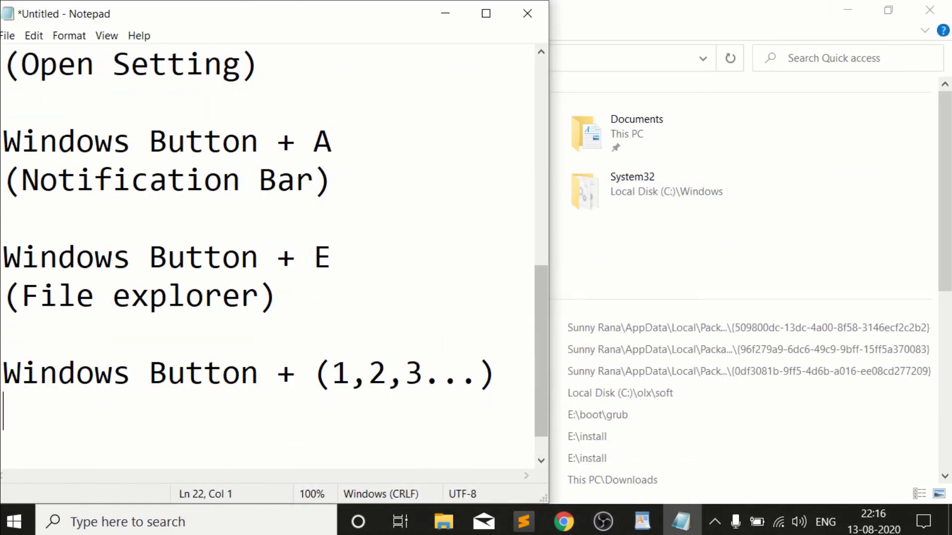
{"action": "type", "text": "()"}
{"action": "key", "text": "Left"}
{"action": "type", "text": "Open appl"}
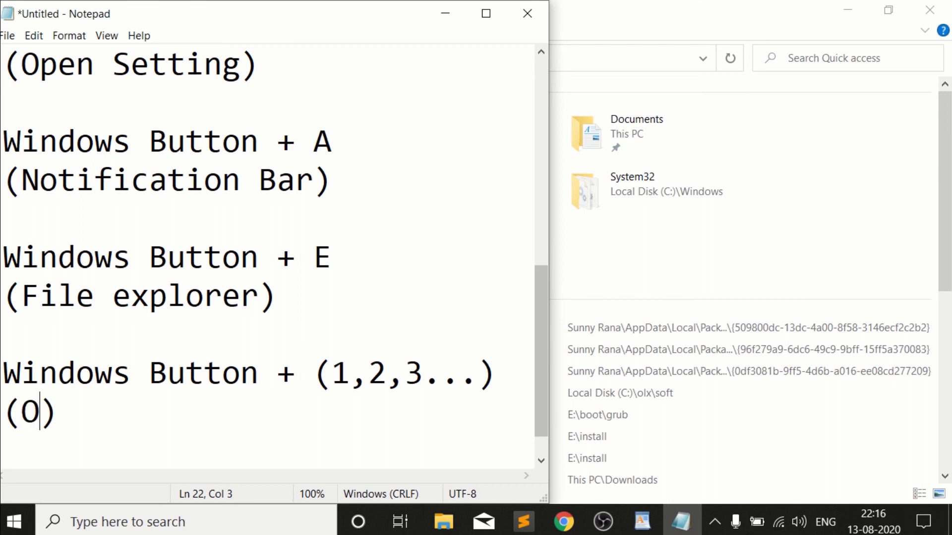
{"action": "type", "text": "ication on ta"}
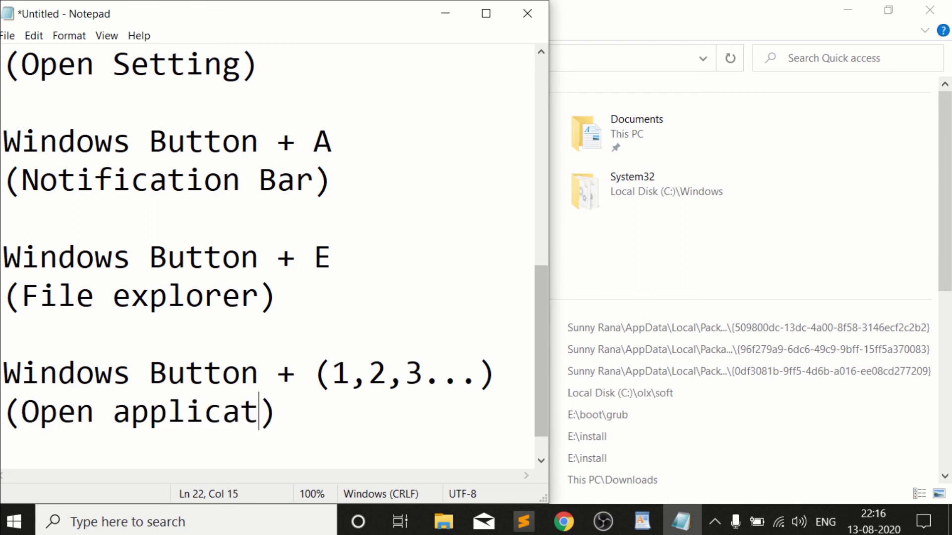
{"action": "type", "text": "sk"}
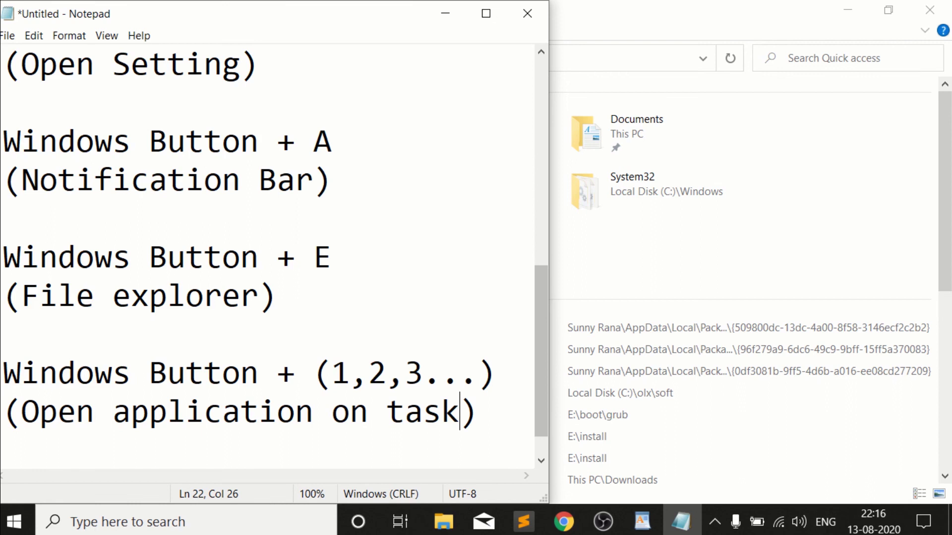
{"action": "key", "text": "Return"}
{"action": "type", "text": "bar"}
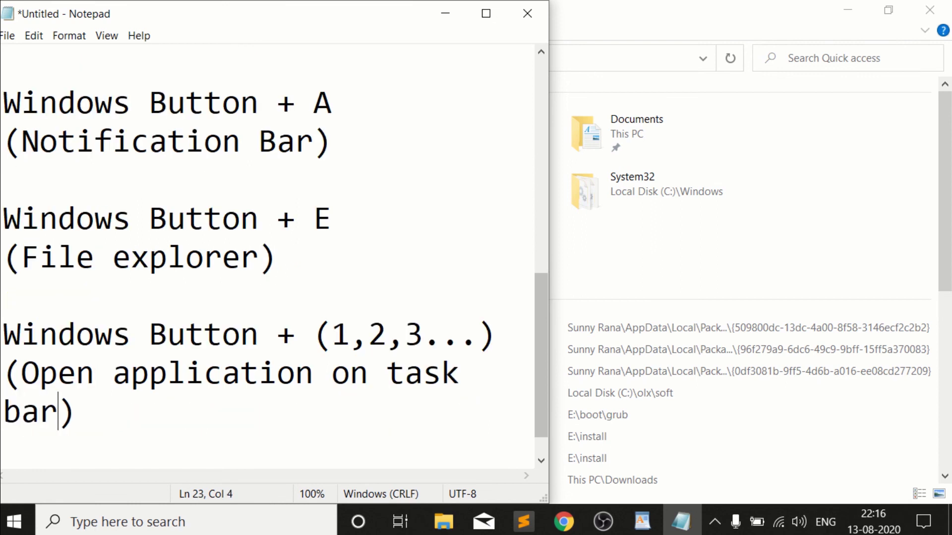